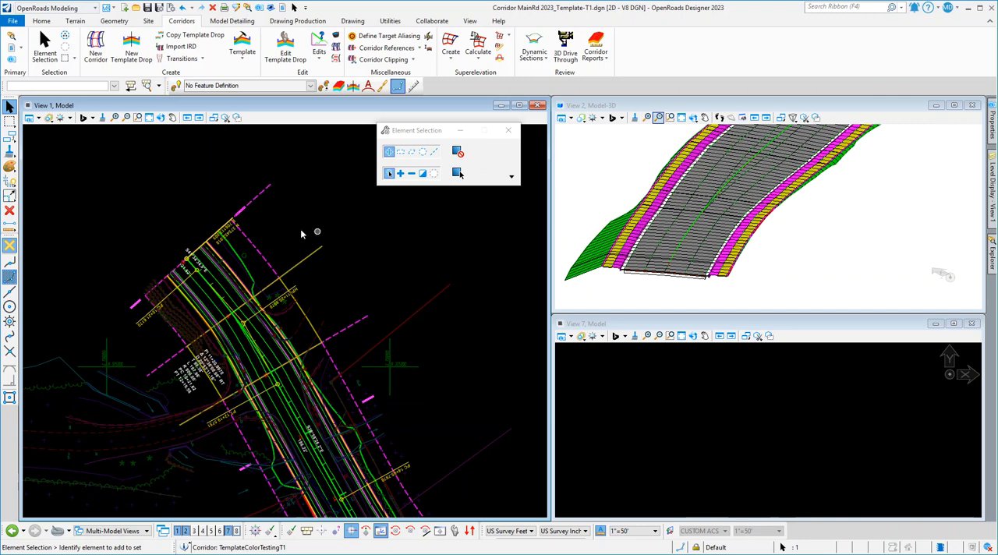
scroll(195, 188, down, 5)
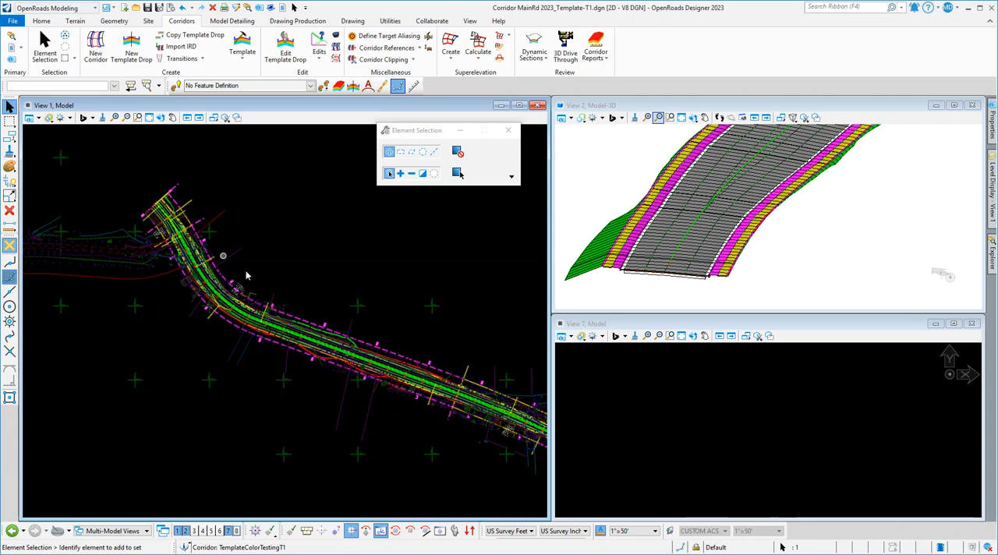
scroll(345, 314, down, 2)
scroll(493, 380, up, 2)
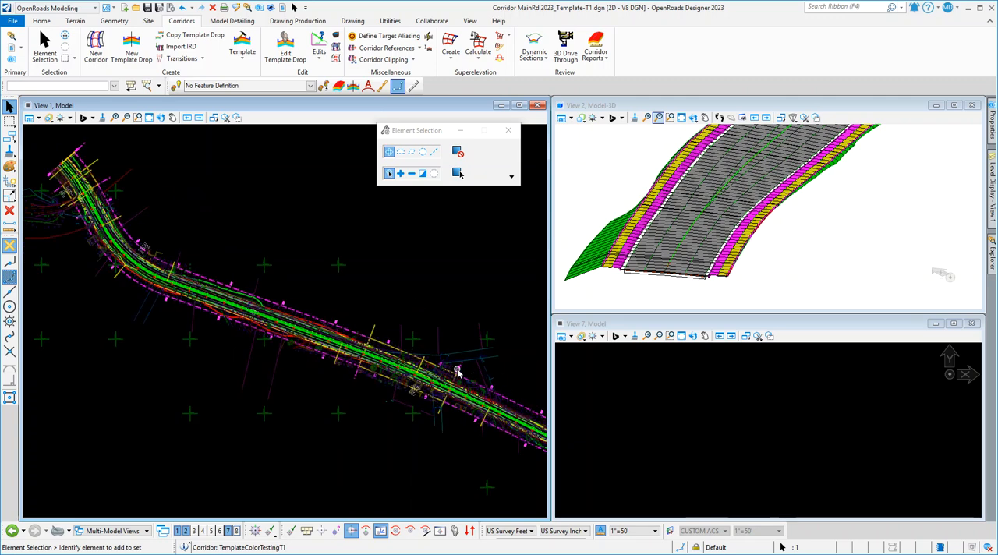
scroll(484, 367, down, 3)
scroll(280, 271, up, 4)
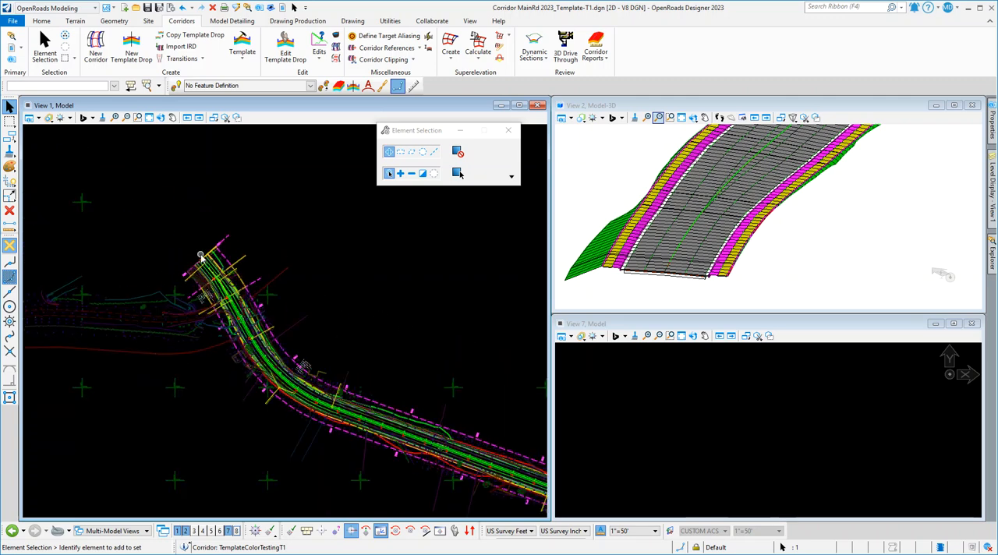
Preview Zen Section 1 and Zen Section 2 in the template library with point names hidden, then close the template editor.
click(270, 62)
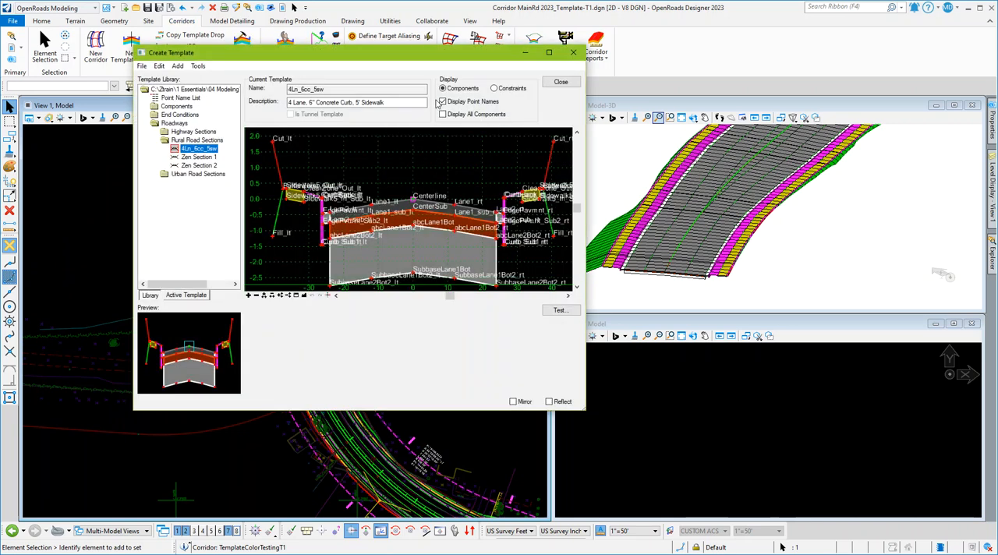
click(441, 101)
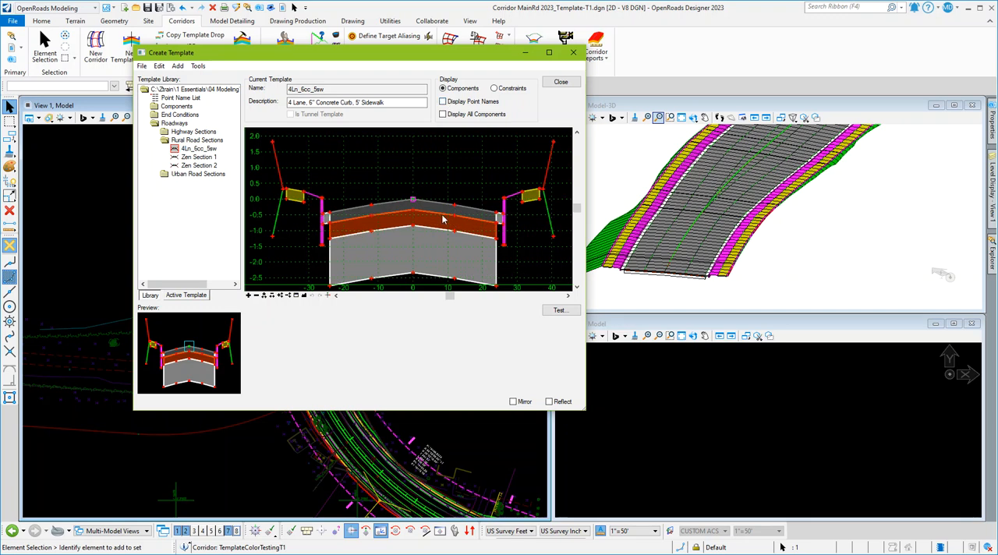
click(199, 157)
click(199, 165)
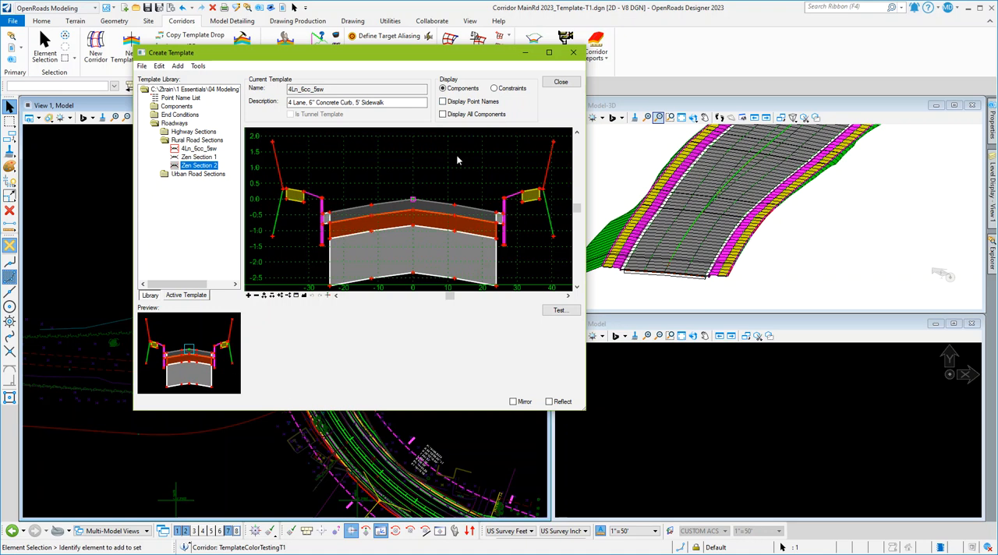
drag(452, 53, 566, 61)
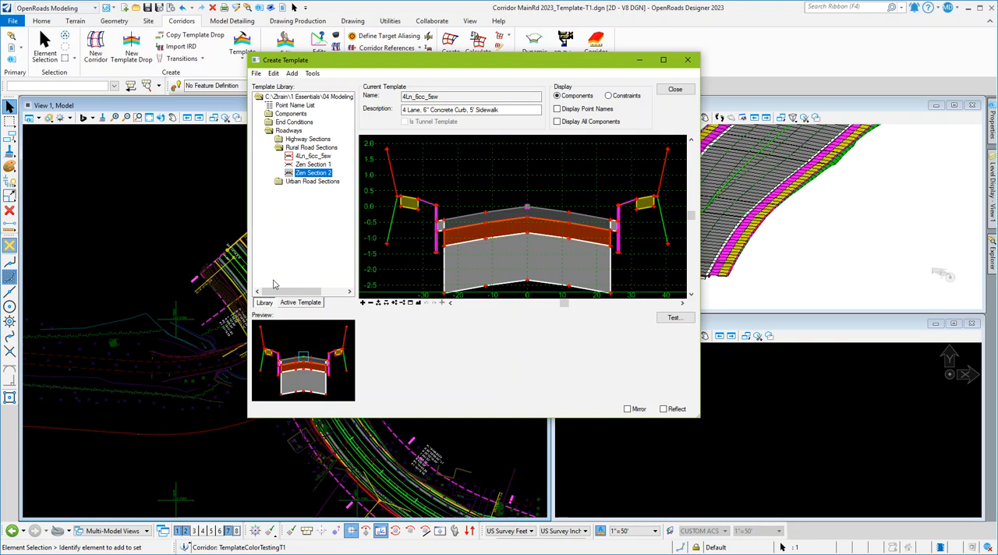
click(687, 60)
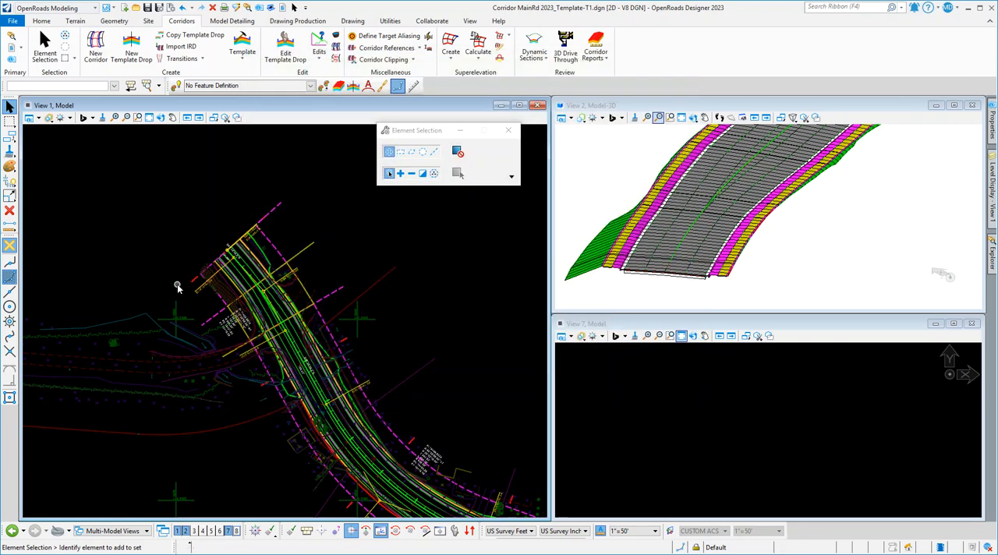
Review the template drops of corridor TemplateColorTestingT1 in Corridor Objects, including the transition starting at 11+00, and close the list.
mouse_move(193, 285)
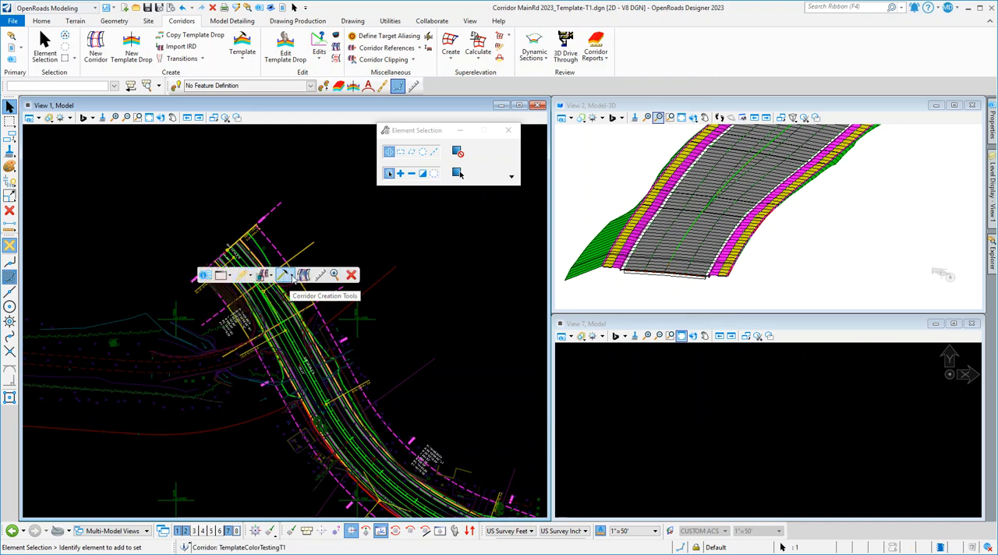
click(291, 277)
click(300, 290)
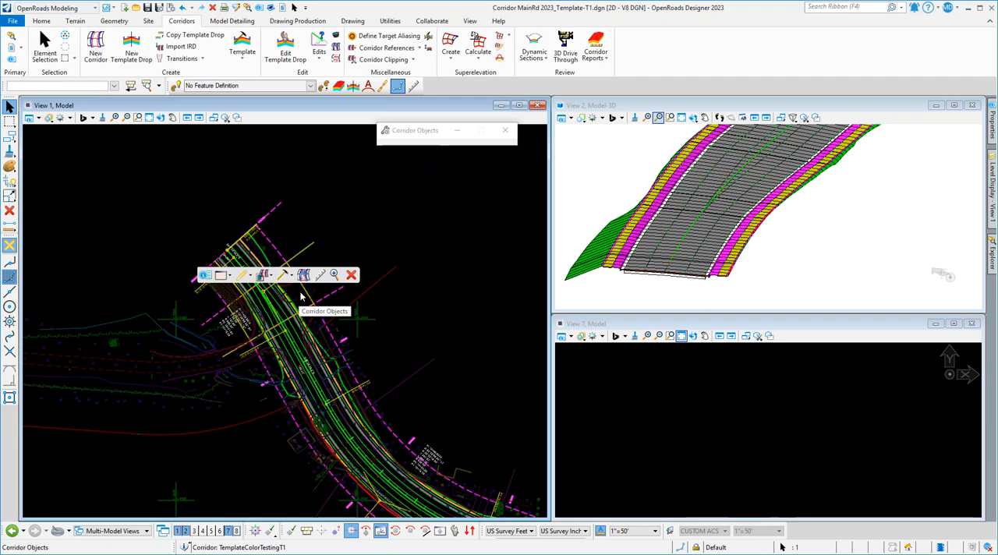
drag(390, 231, 531, 225)
click(390, 258)
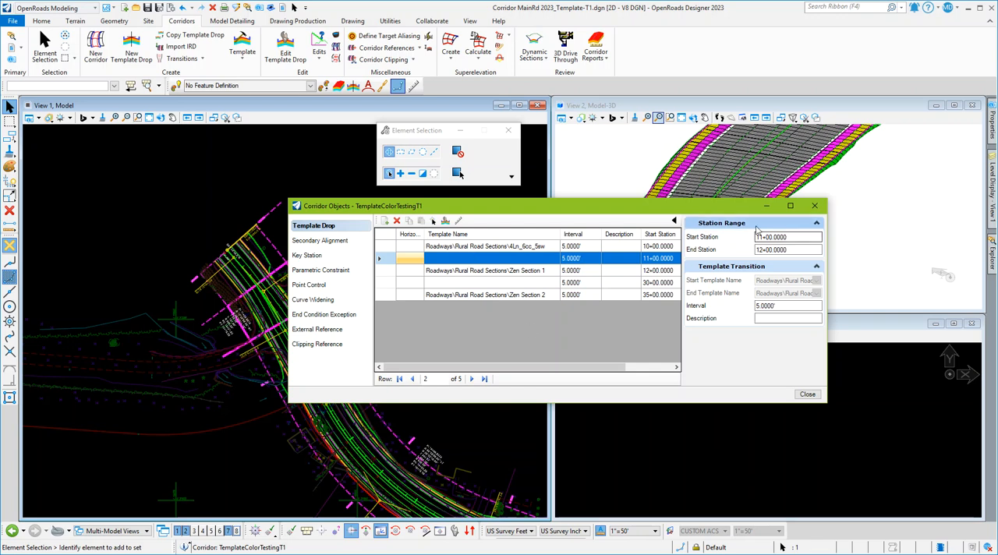
click(813, 205)
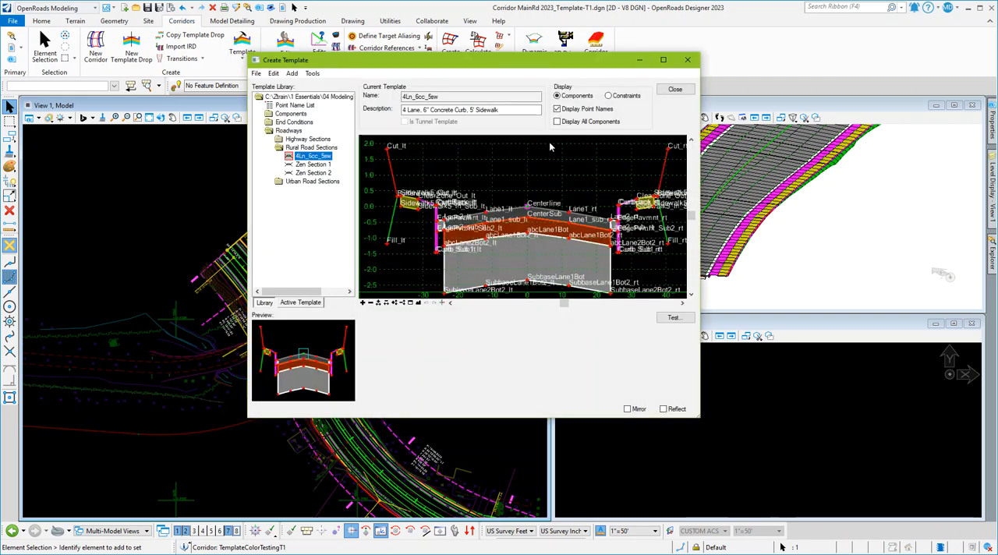
Show the 4Ln_6cc_5sw template without point names, with the template editor moved clear of the corridor in plan.
click(557, 110)
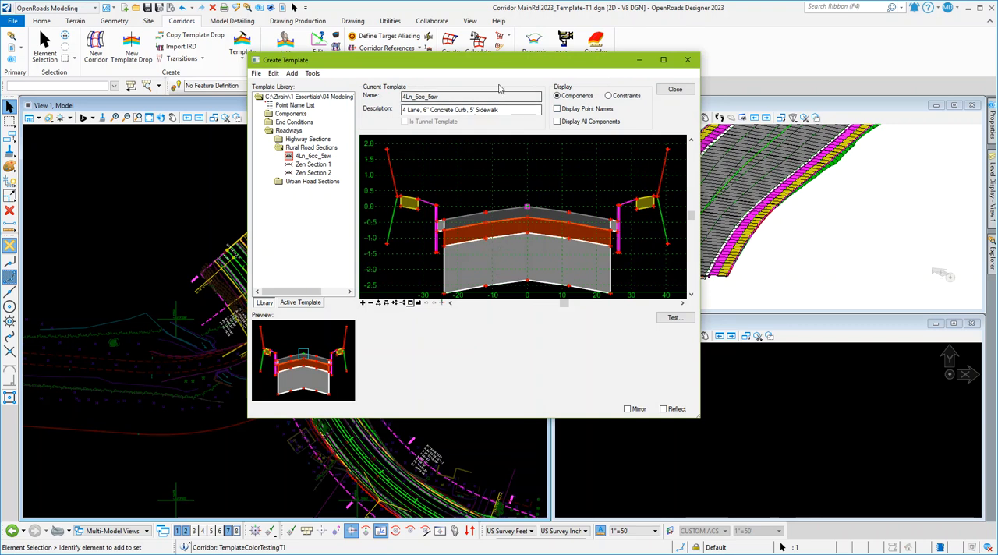
drag(495, 66, 668, 72)
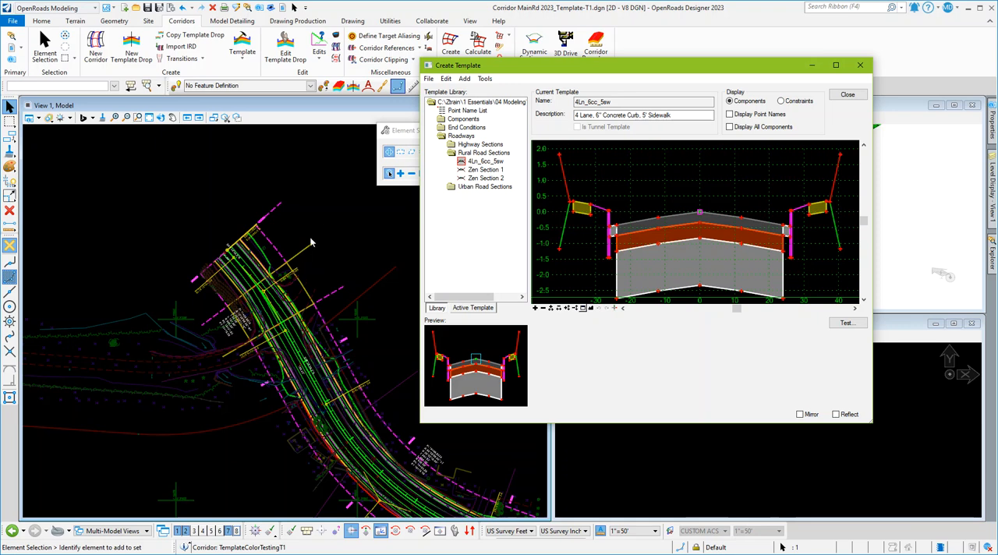
mouse_move(629, 68)
mouse_down()
mouse_move(679, 71)
mouse_move(646, 65)
mouse_up()
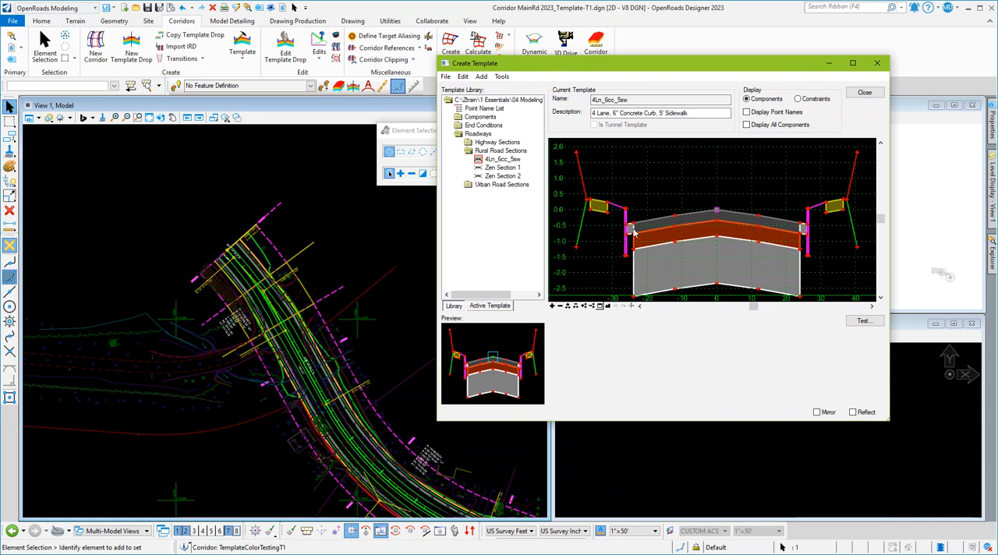
drag(672, 71, 677, 70)
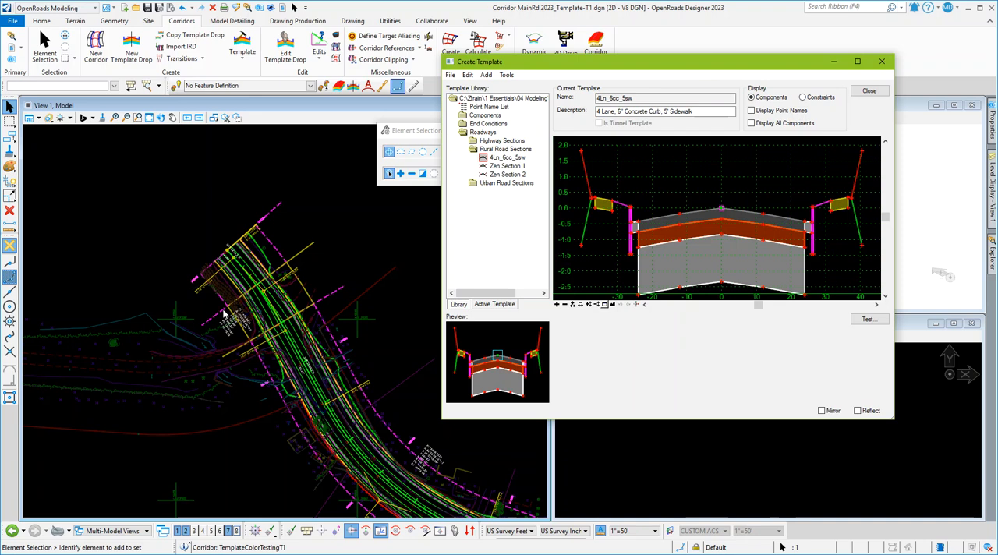
Load the template library Test.itl from the 04 Modeling folder and close the template editor.
click(451, 76)
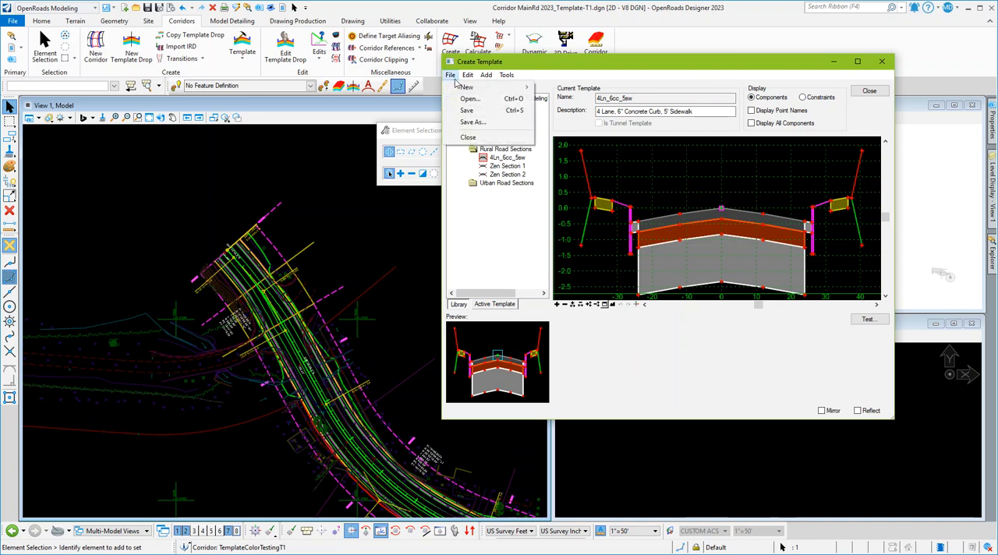
click(466, 100)
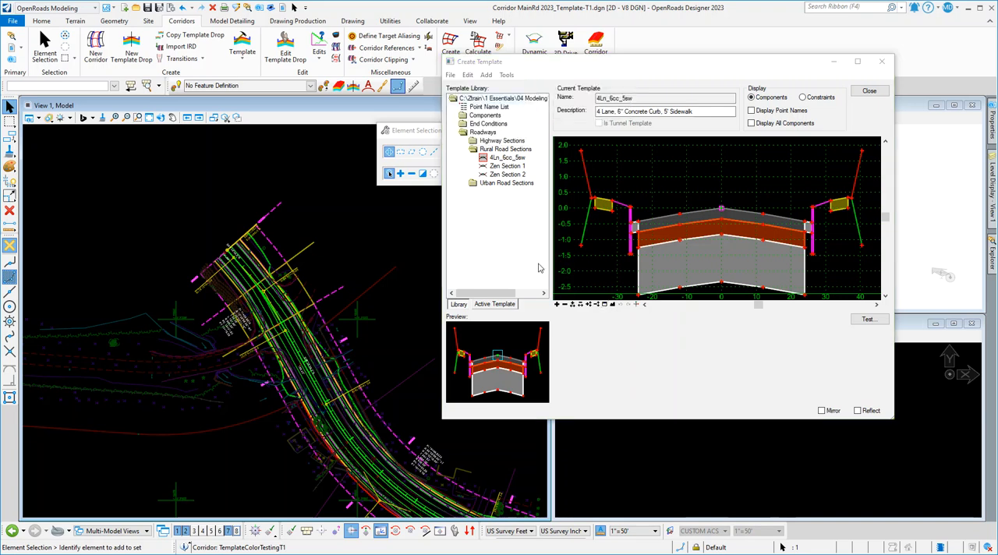
scroll(262, 170, down, 1)
click(233, 144)
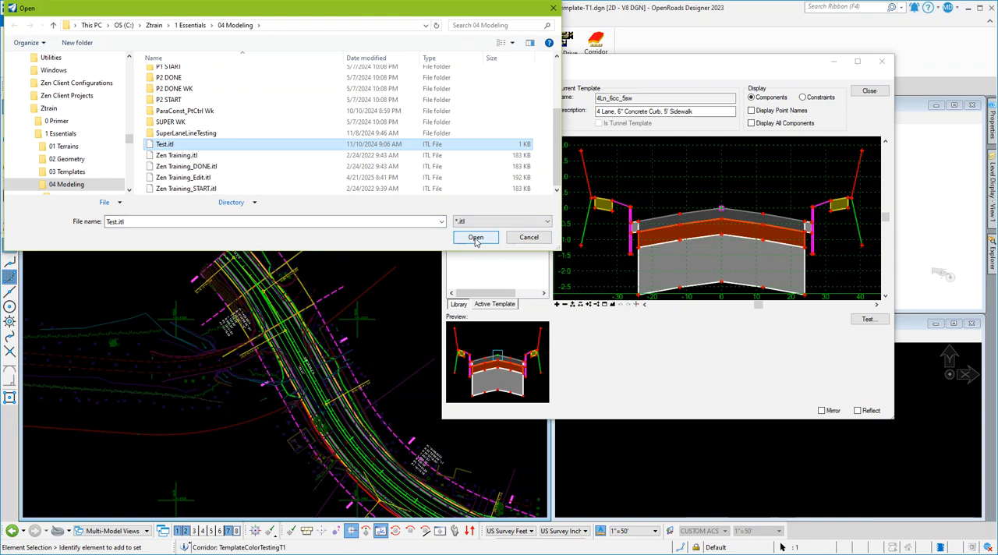
click(477, 239)
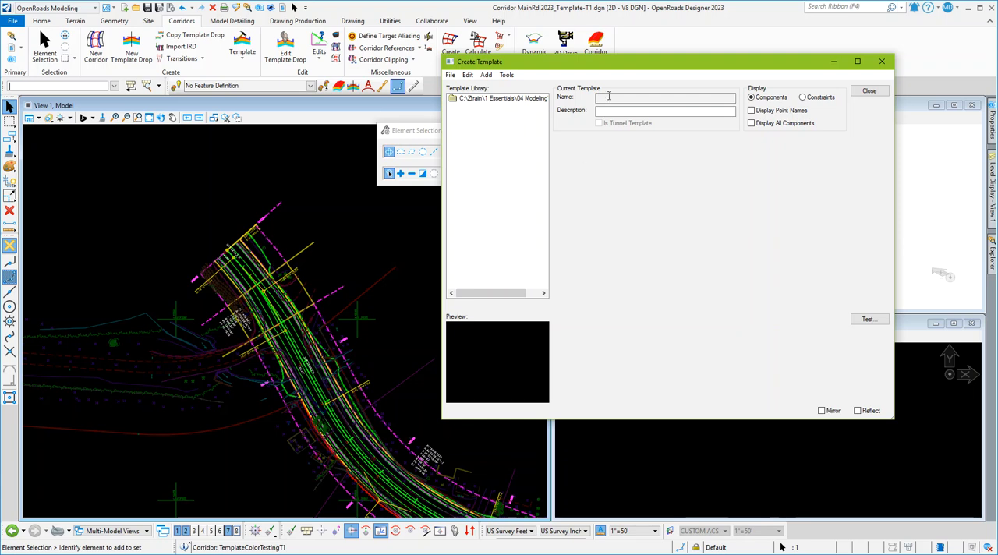
drag(621, 67, 585, 78)
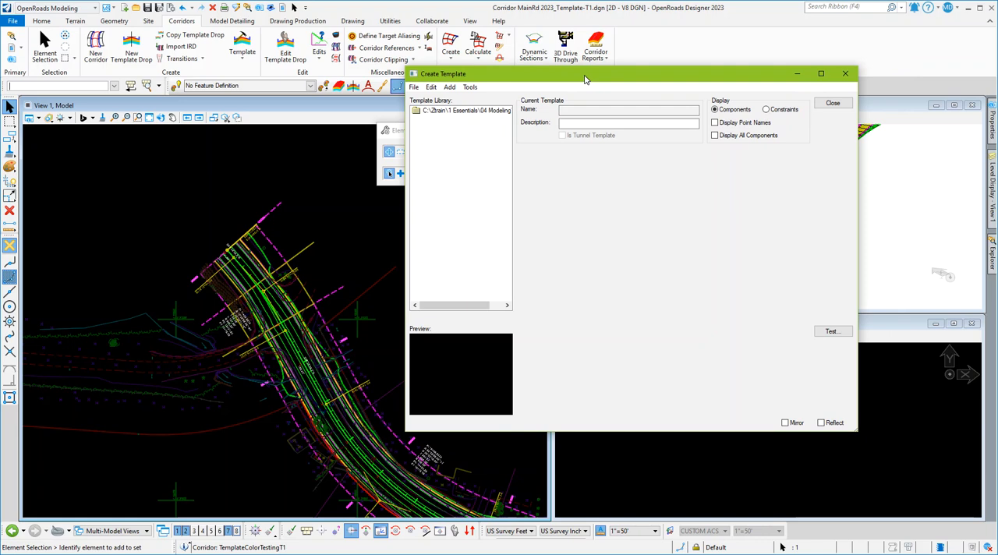
click(845, 73)
Check the template names in the corridor's template drop list in Corridor Objects, then close it.
click(333, 191)
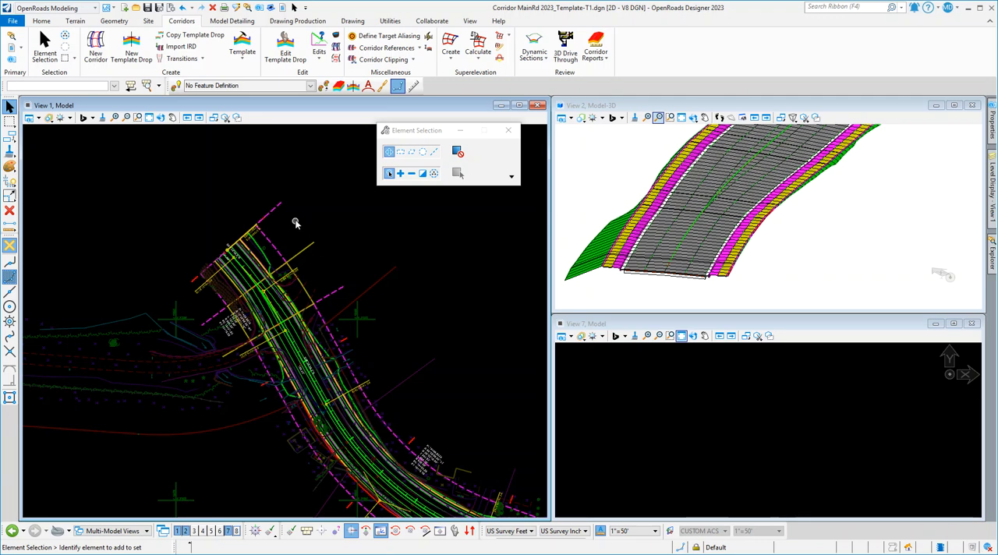
click(195, 283)
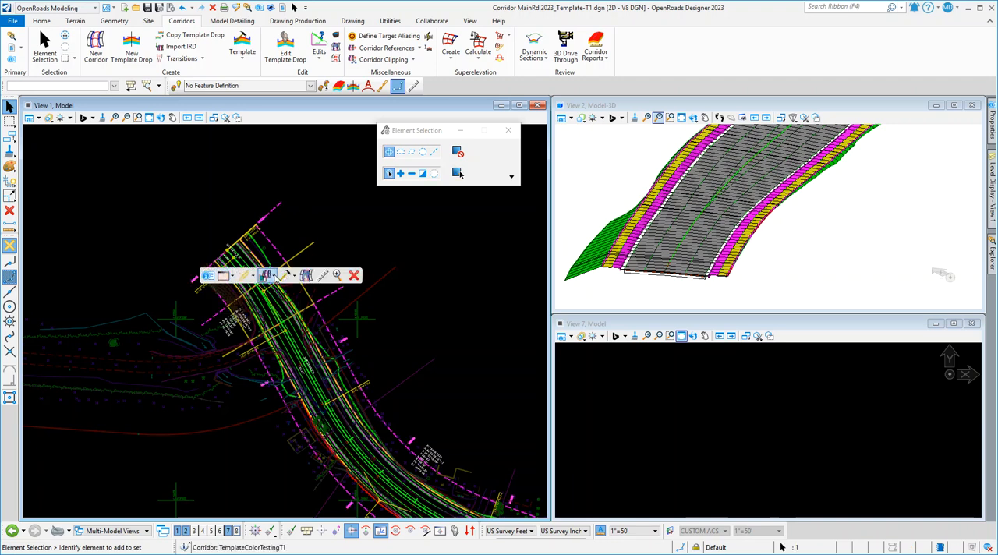
click(303, 291)
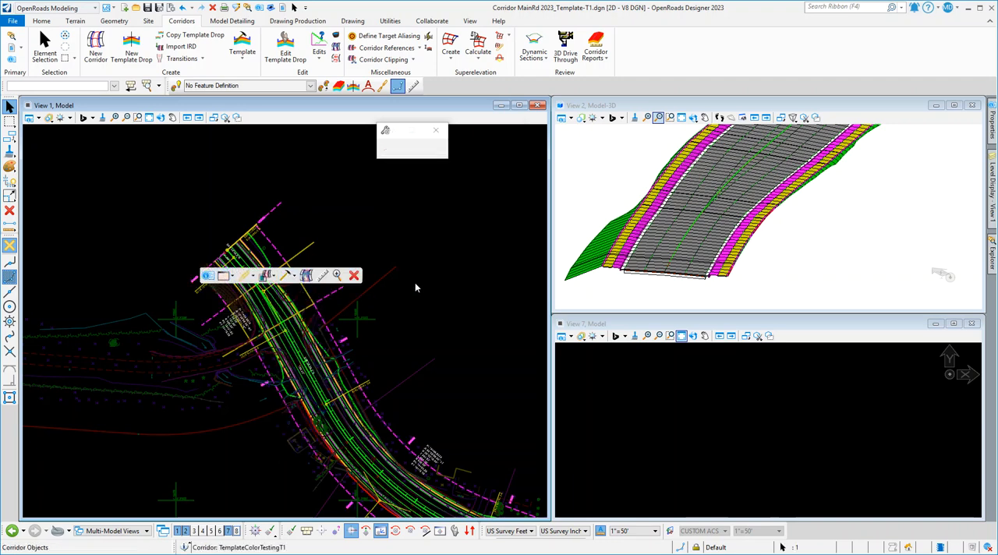
click(397, 259)
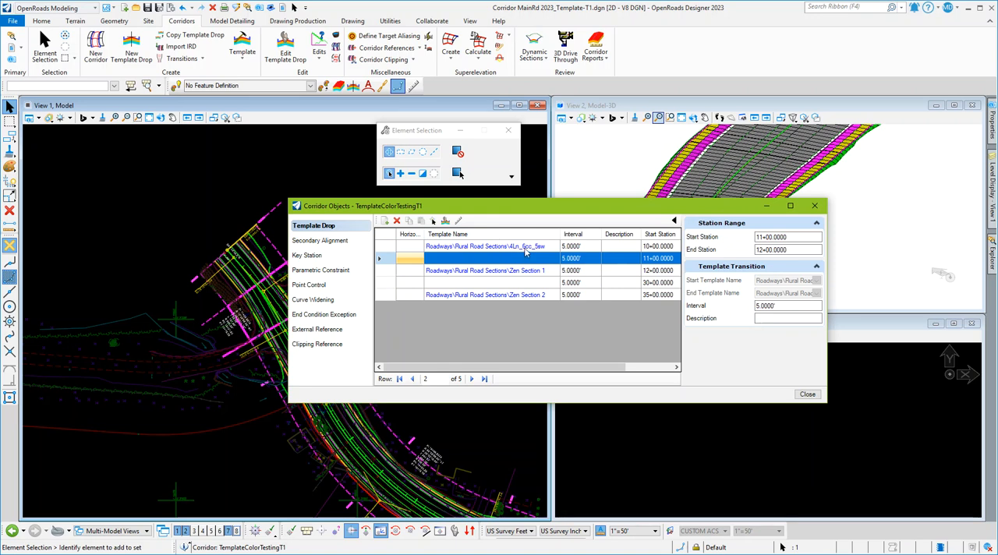
drag(493, 208, 494, 206)
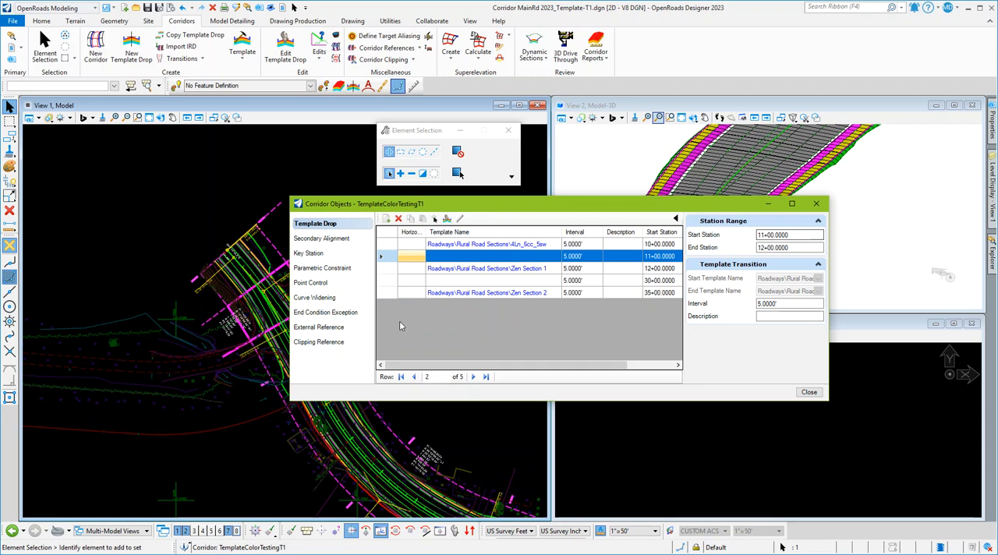
click(815, 203)
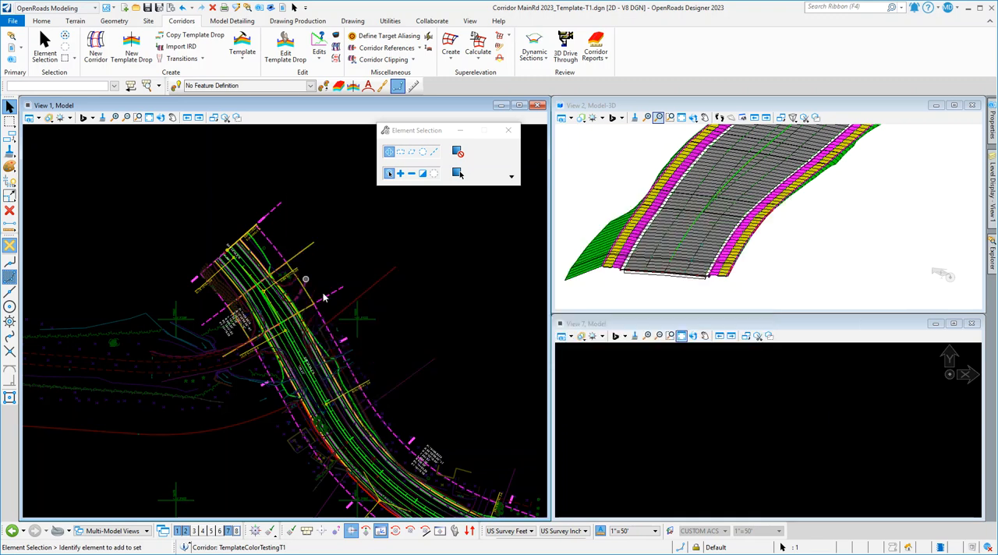
Load the template library Zen Training.itl from the 04 Modeling folder and close the template editor.
click(243, 48)
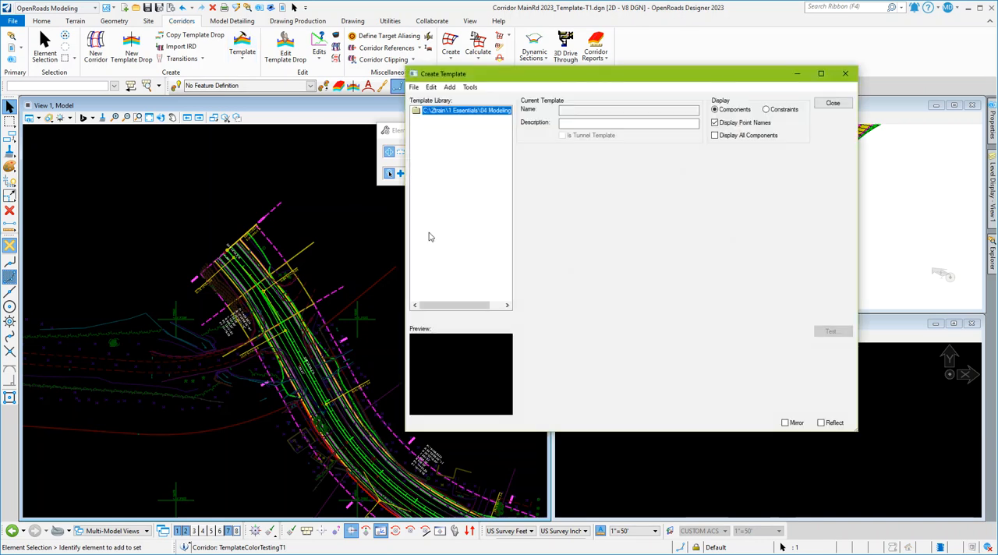
click(414, 87)
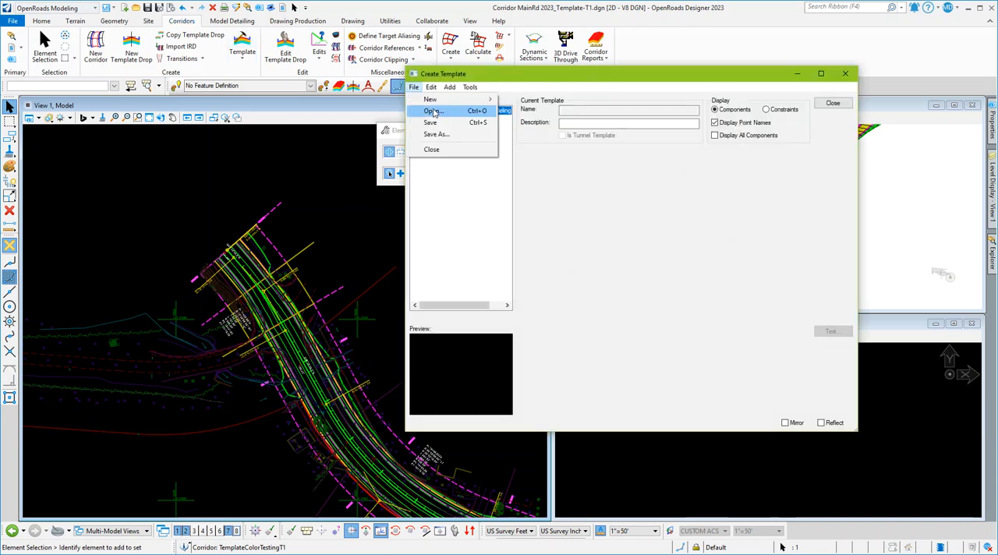
click(433, 111)
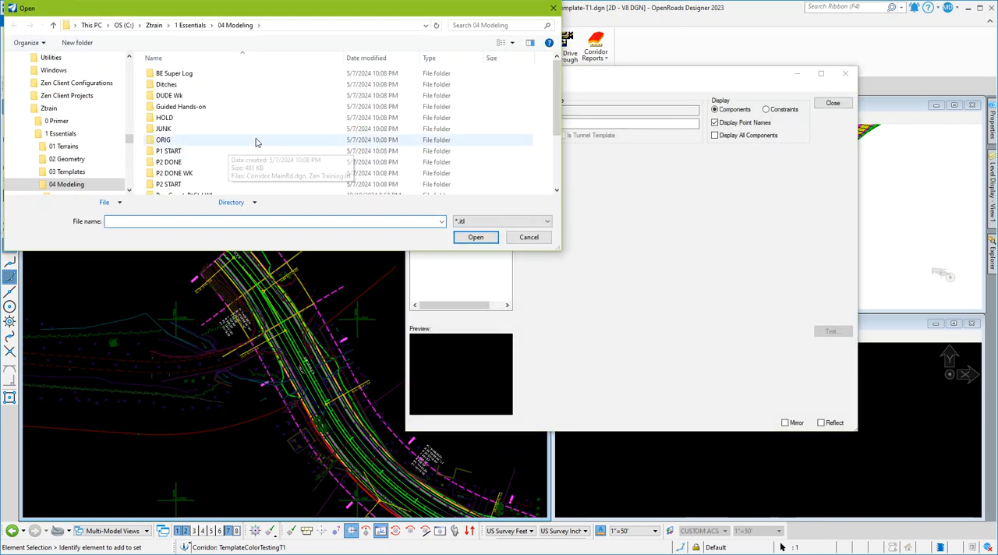
scroll(253, 145, down, 2)
click(195, 156)
click(474, 237)
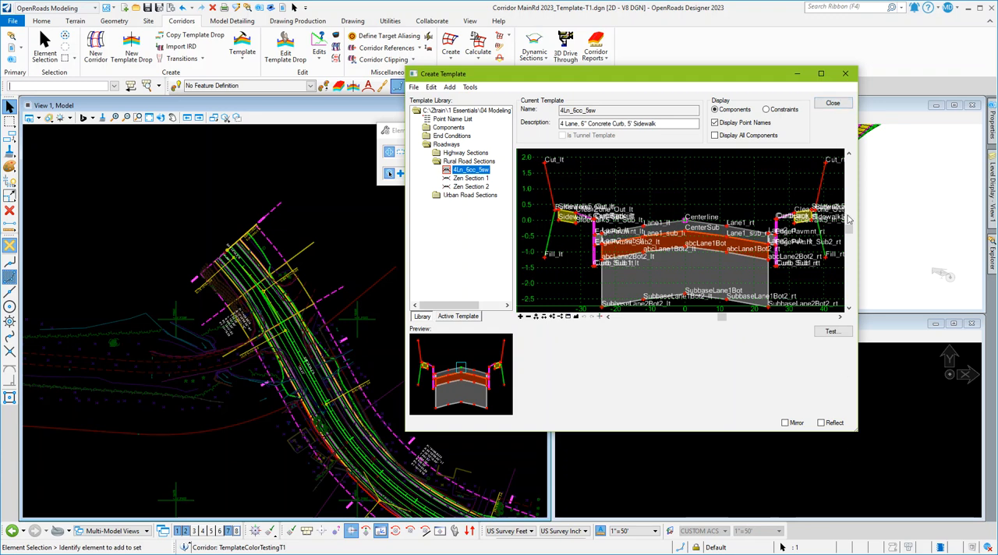
click(846, 74)
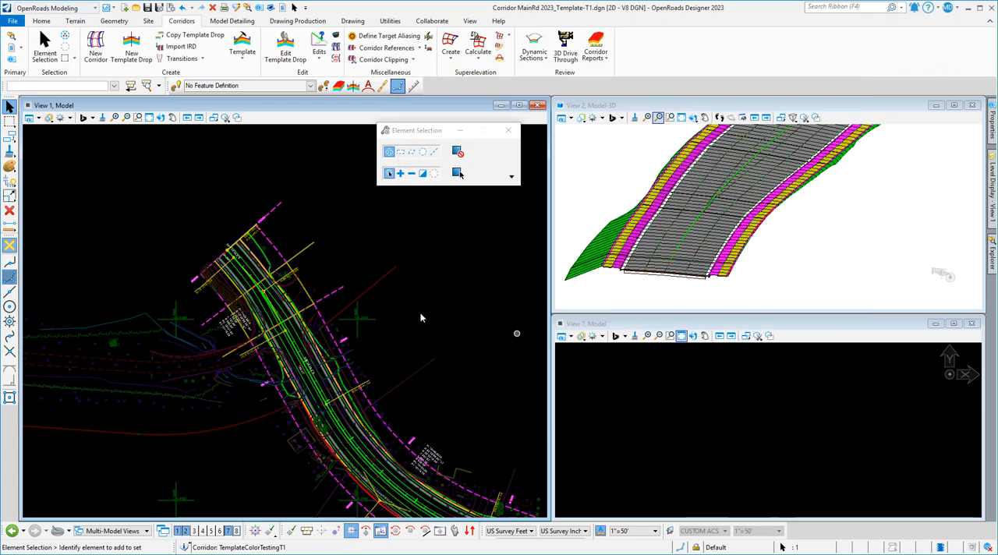
Select the corridor TemplateColorTestingT1 again and open its template drop list in Corridor Objects.
click(195, 281)
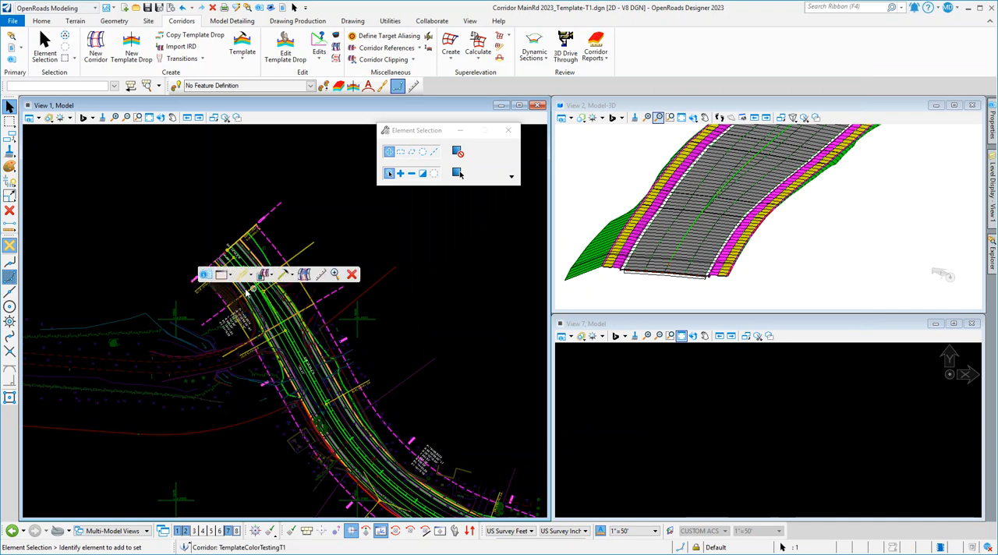
click(292, 278)
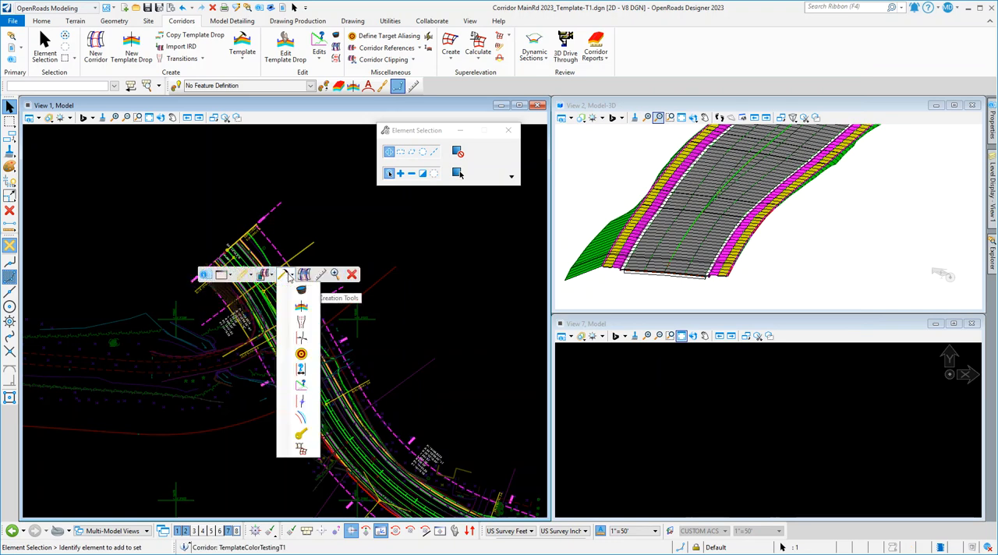
click(297, 290)
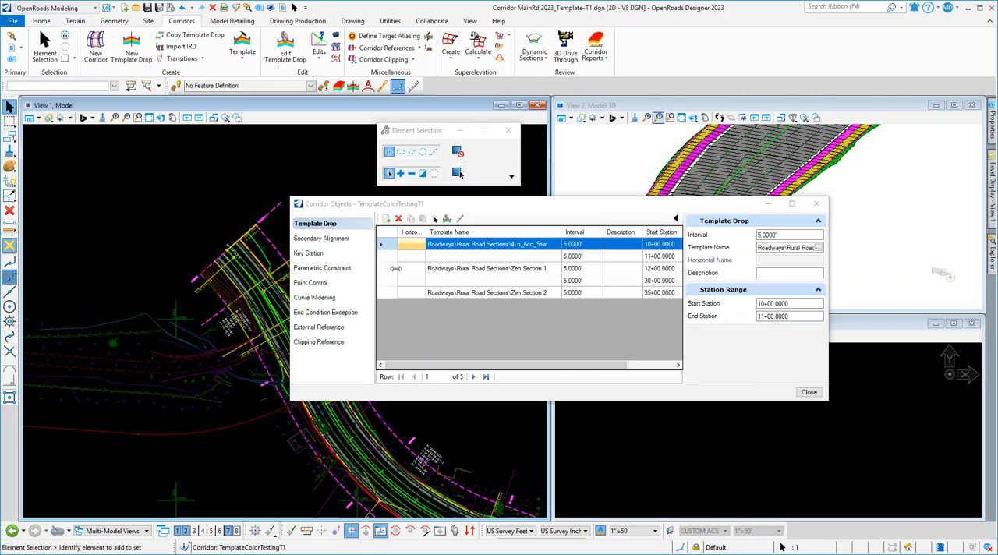
Check the template names in the corridor's template drop list and close Corridor Objects.
click(392, 256)
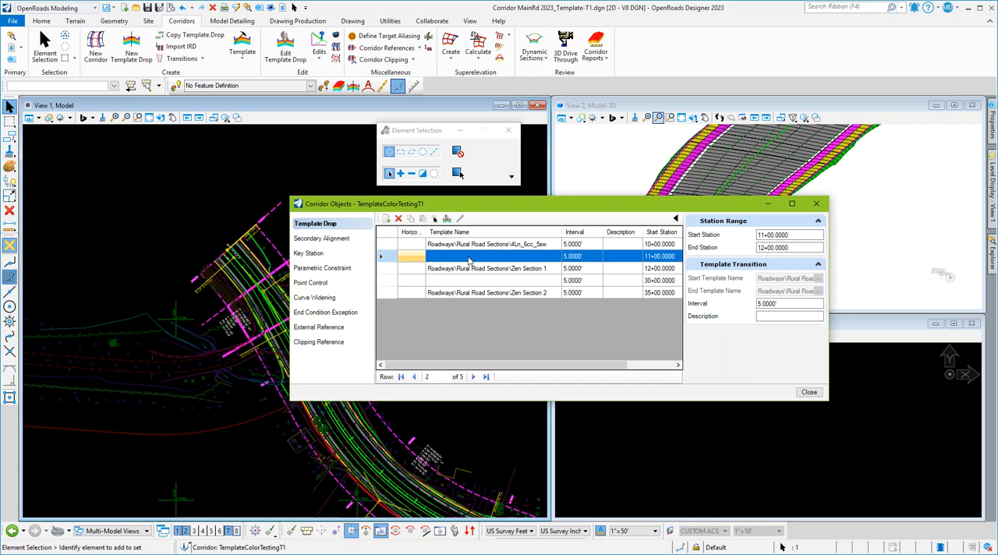
click(818, 205)
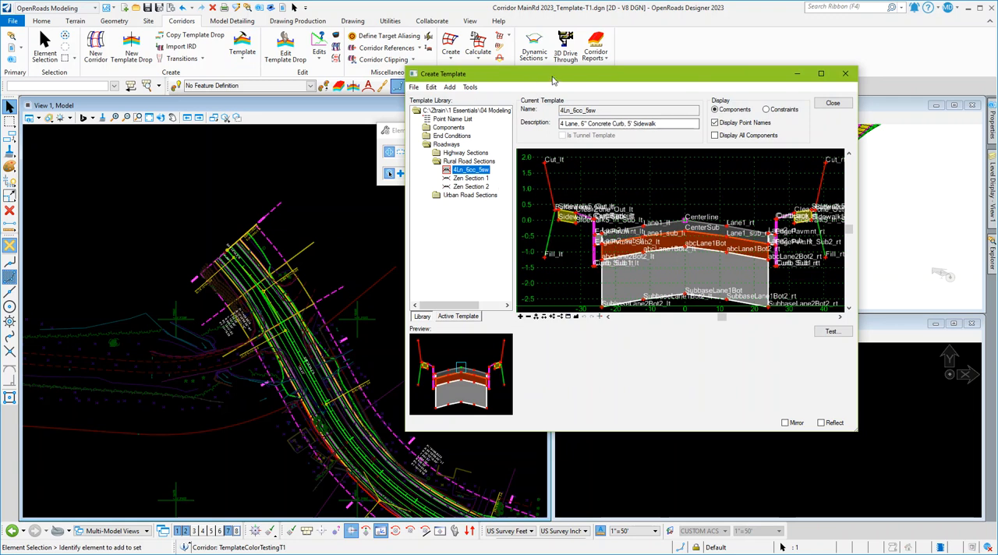
Hide the point names in the template editor and preview the Zen Section 1 and Zen Section 2 templates.
click(715, 122)
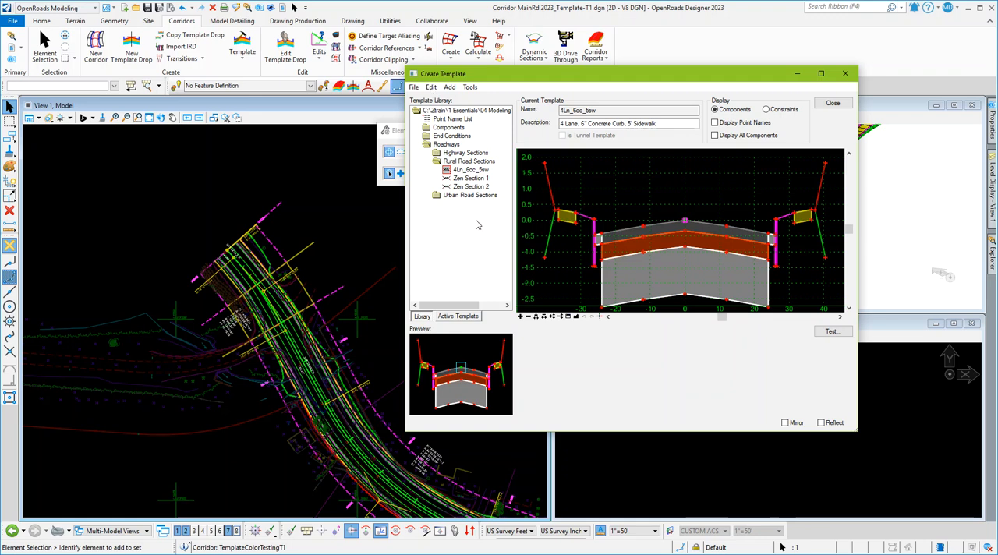
click(467, 177)
click(471, 187)
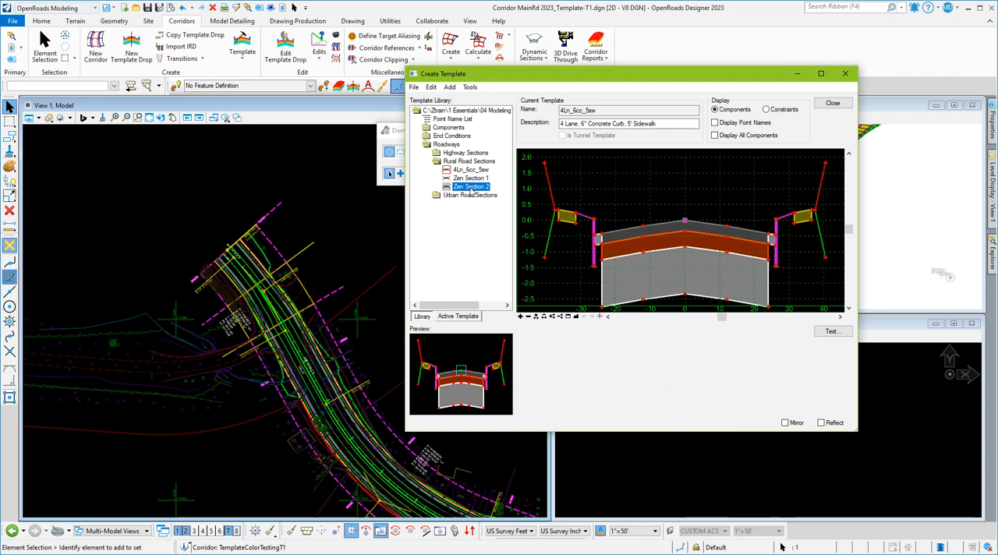
Save the template library as Zen Training_Edit.itl in the 04 Modeling folder and close the template editor.
click(414, 87)
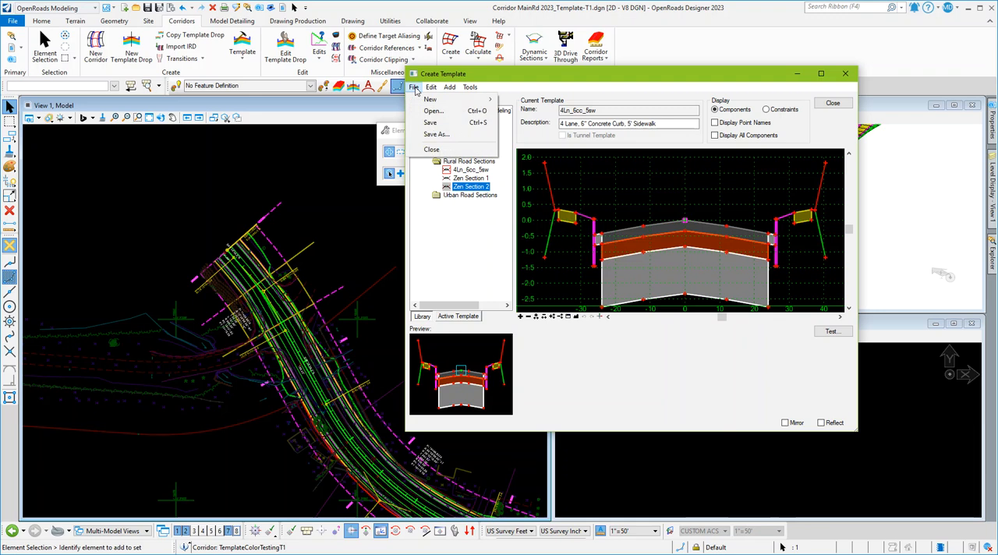
click(437, 135)
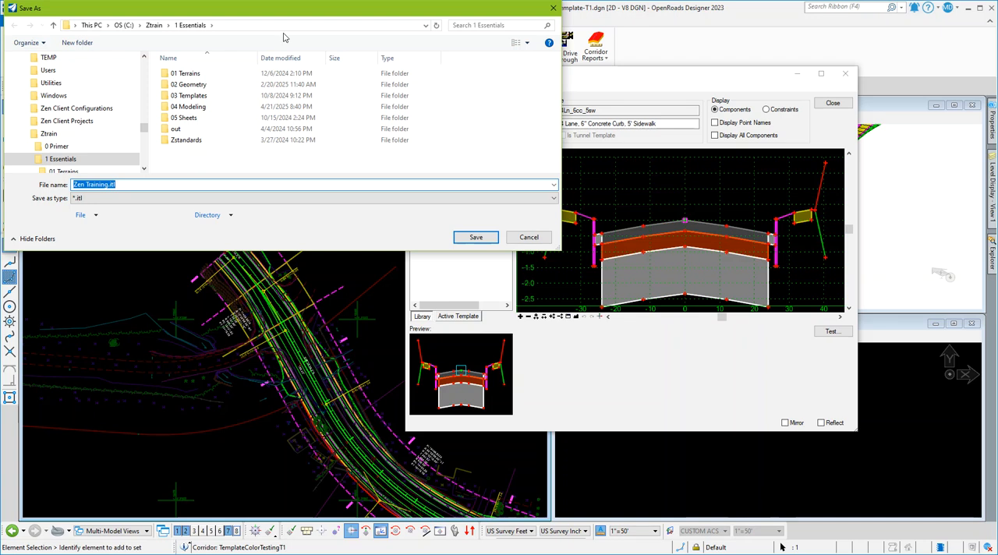
drag(283, 13, 404, 64)
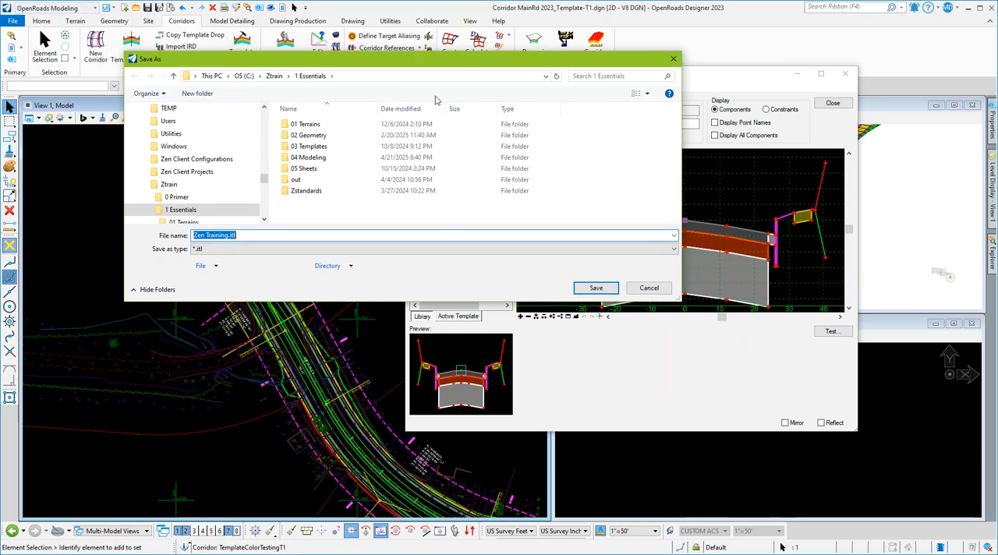
click(309, 157)
key(Return)
scroll(349, 204, down, 5)
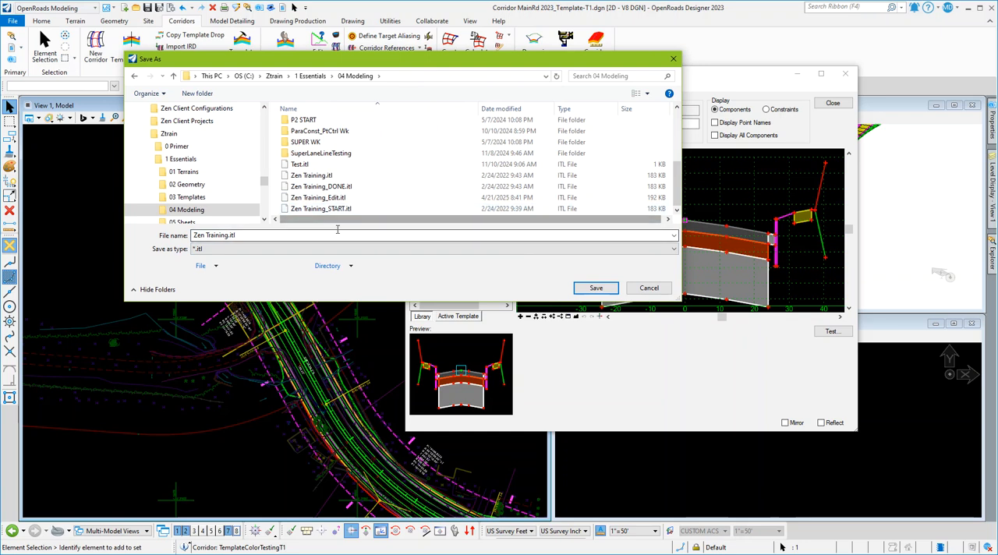
click(355, 198)
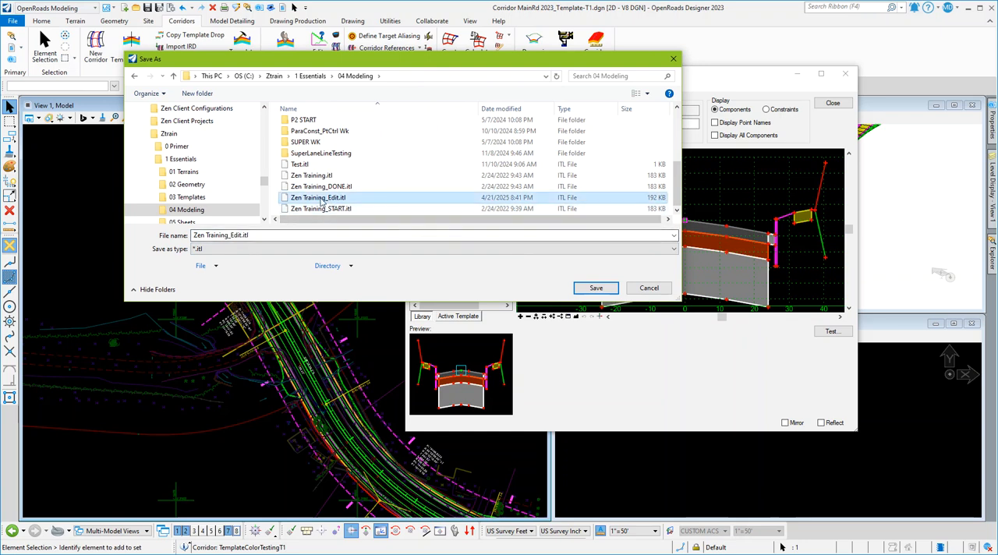
click(595, 287)
click(523, 284)
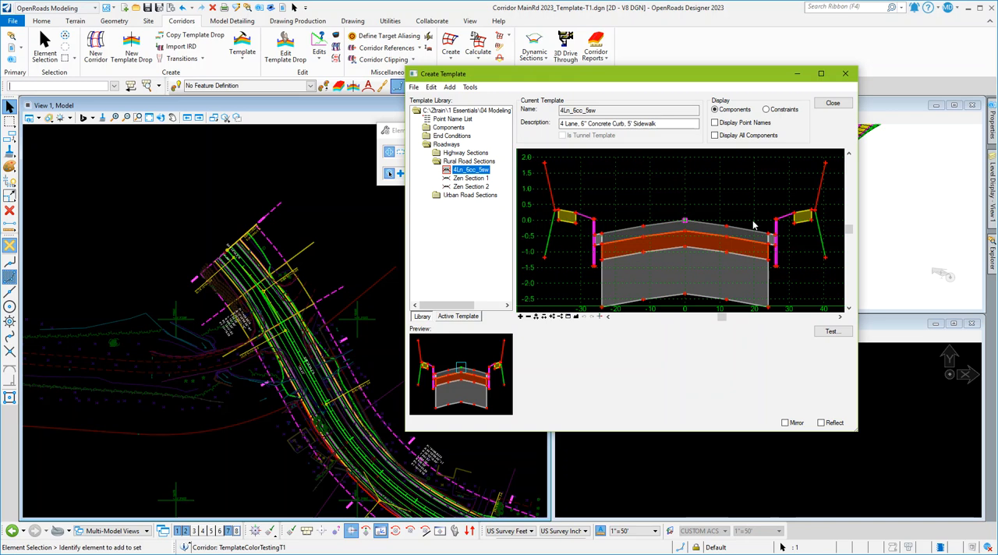
click(846, 74)
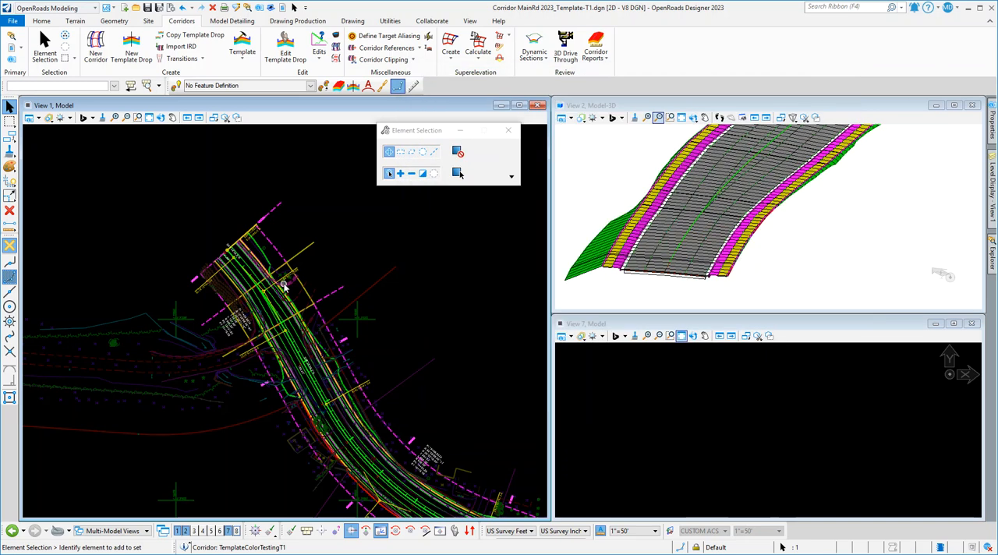
Open Corridor Objects for the corridor TemplateColorTestingT1, examine the template names and transition rows, and close it.
click(193, 280)
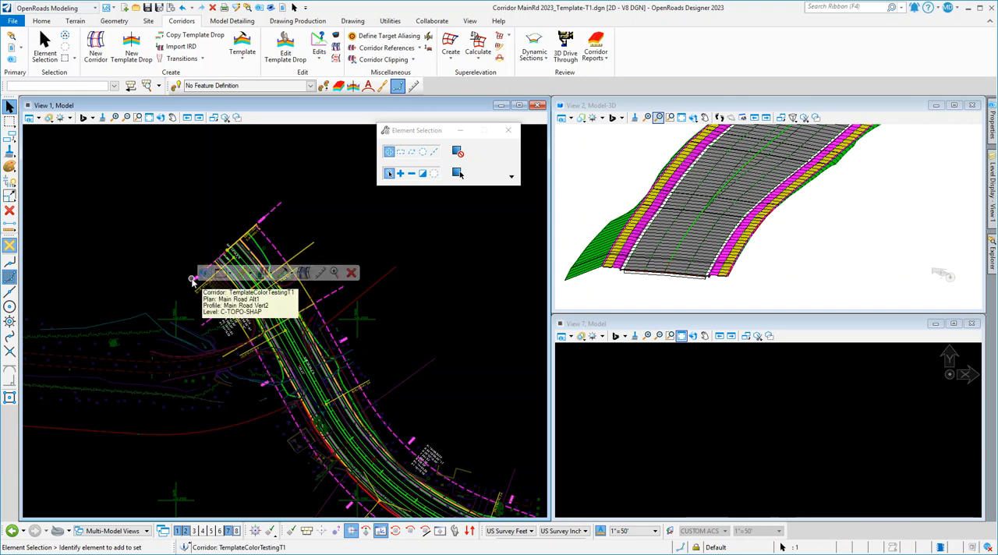
click(290, 273)
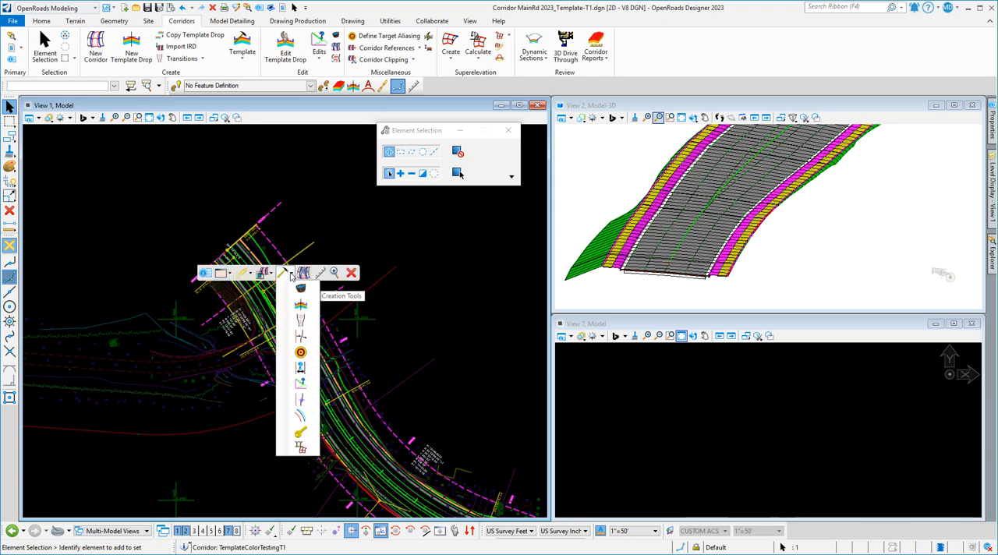
click(301, 290)
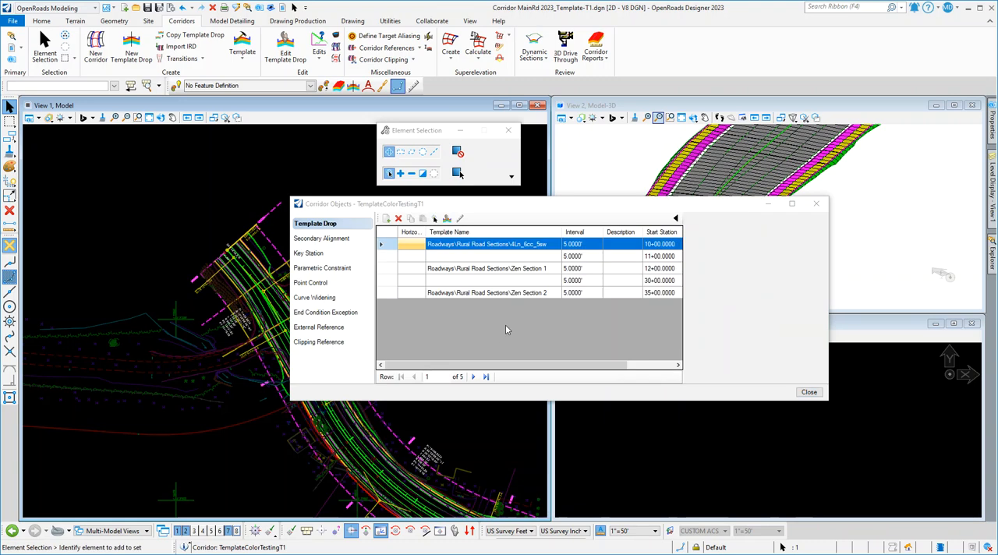
click(388, 257)
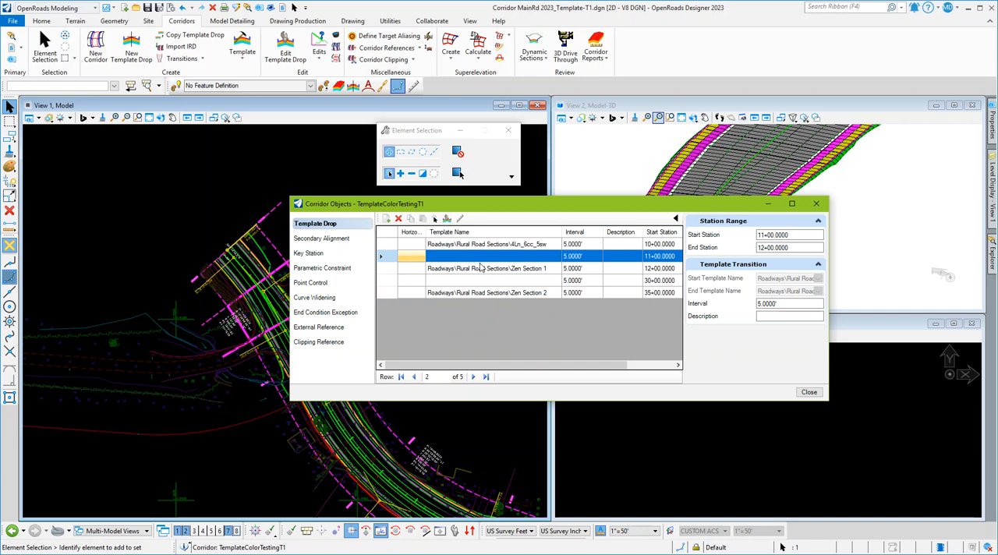
click(479, 293)
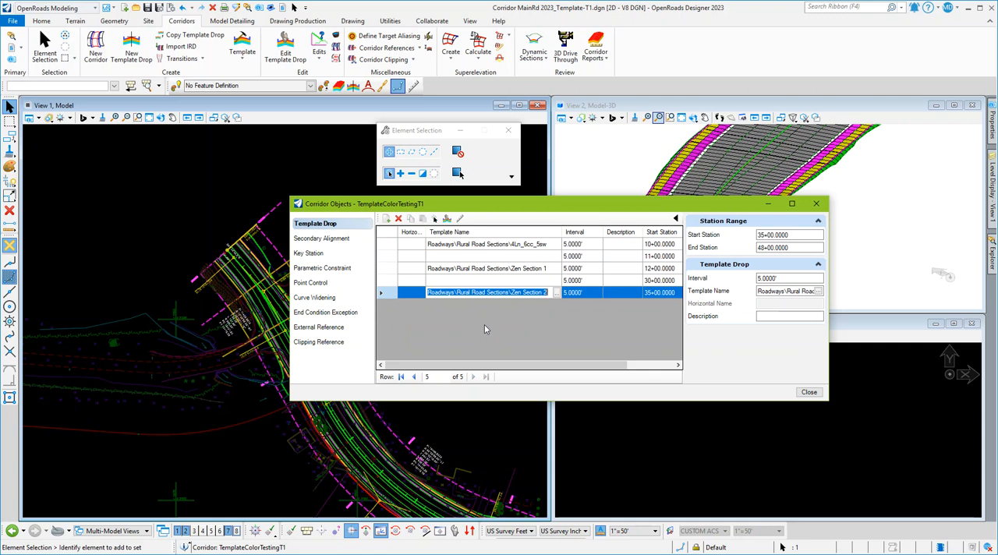
click(386, 282)
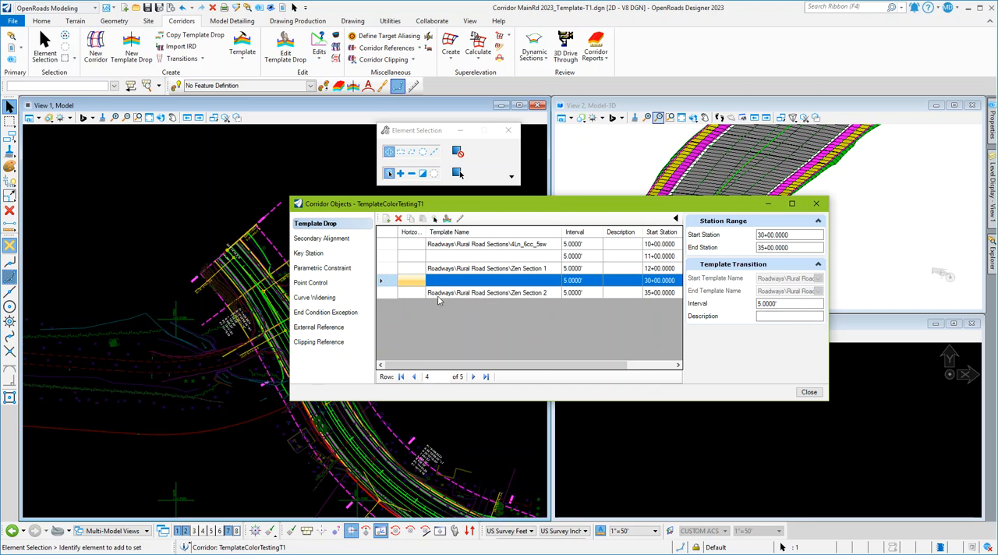
click(816, 203)
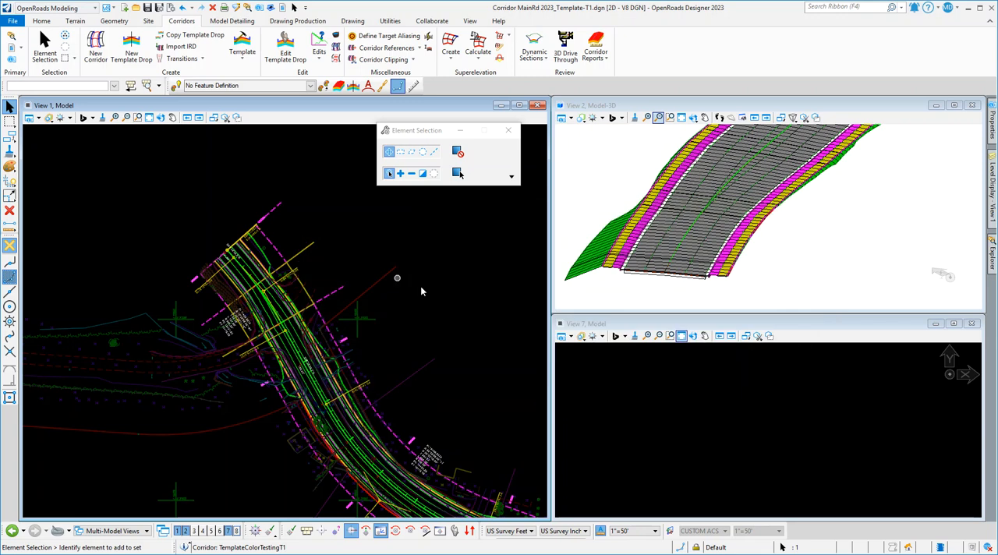
Edit the corridor's template drop from 10+00 to 11+00, deleting the horizontal constraint of point Lane2_lt, and accept the change.
click(274, 211)
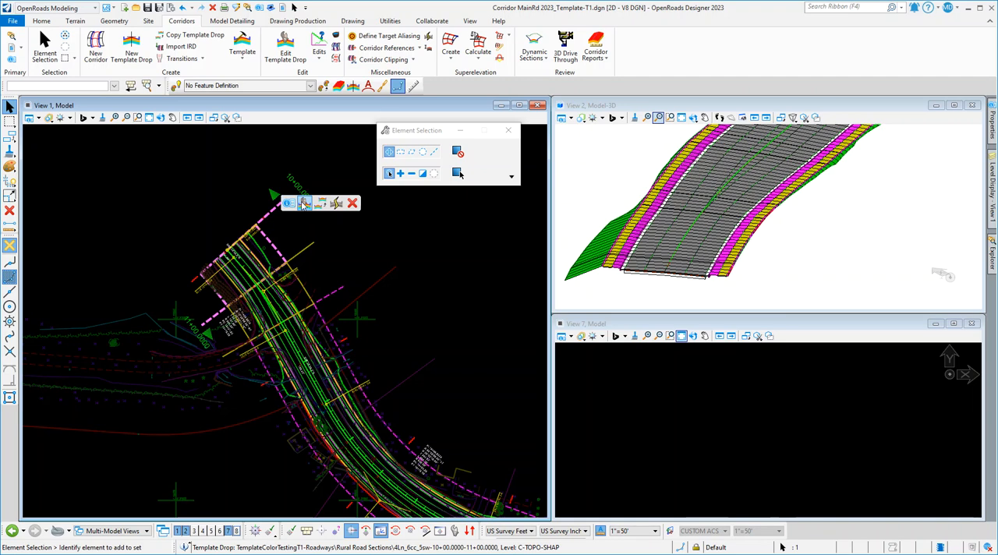
click(305, 203)
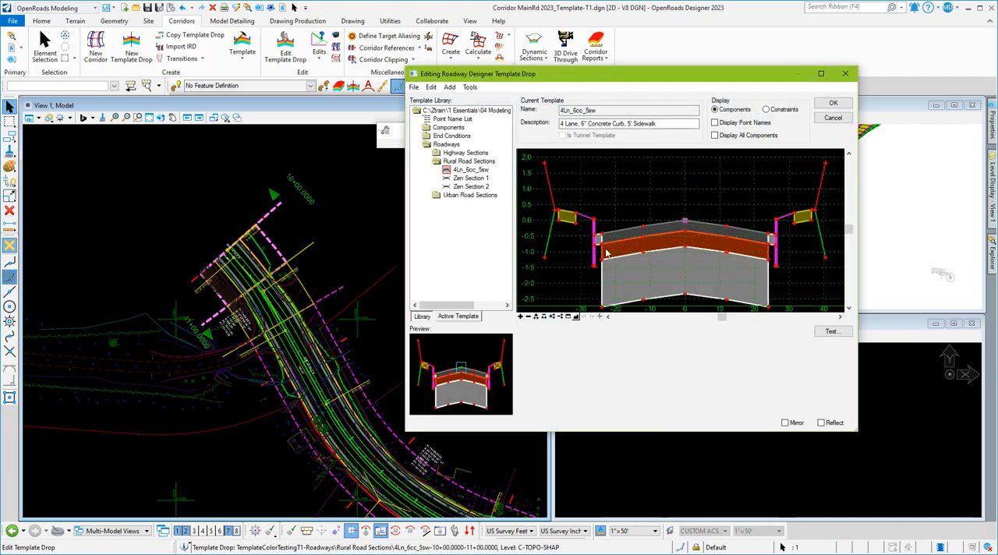
click(471, 169)
scroll(528, 238, up, 2)
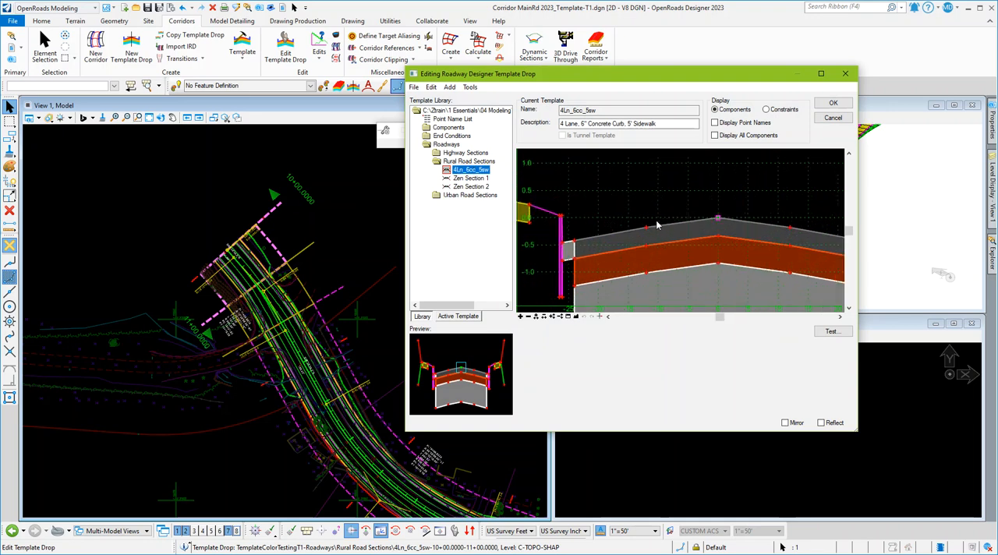
right_click(575, 245)
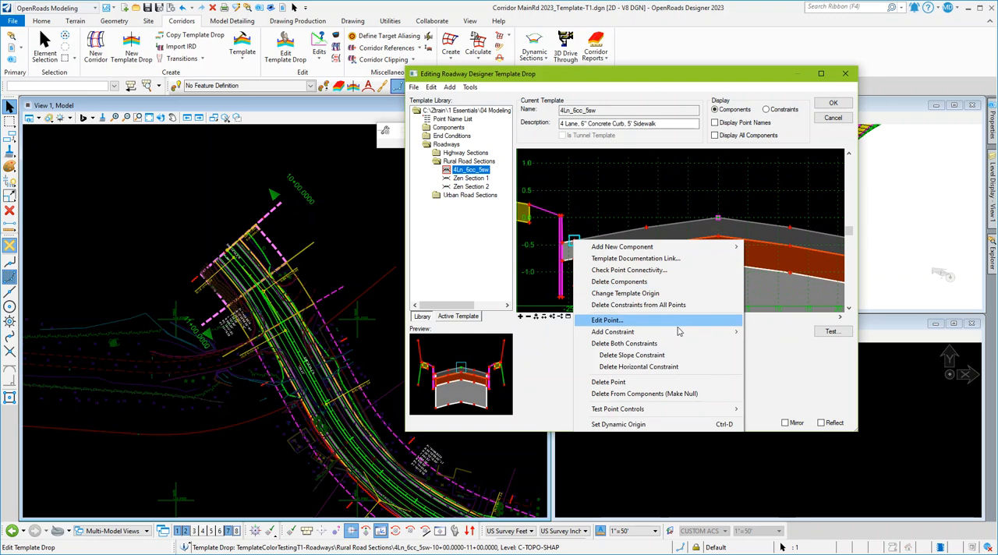
click(669, 368)
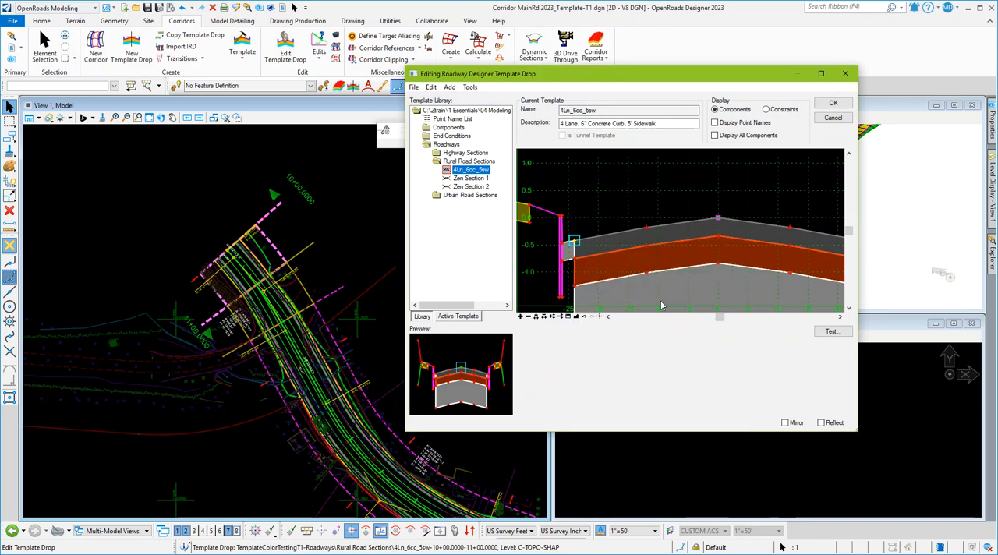
click(832, 103)
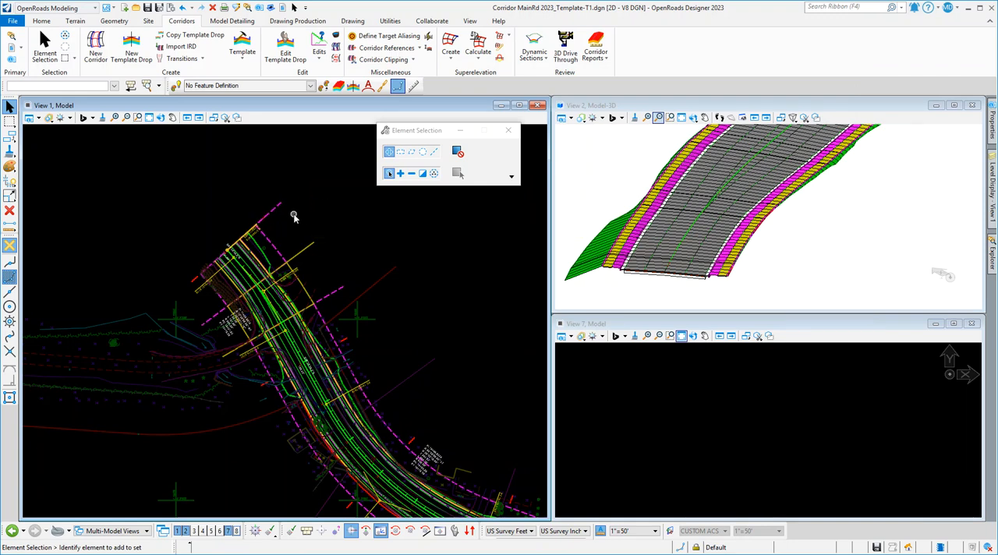
Reopen Corridor Objects for TemplateColorTestingT1, compare the name colour of the edited template drop with the others, and close it.
click(192, 282)
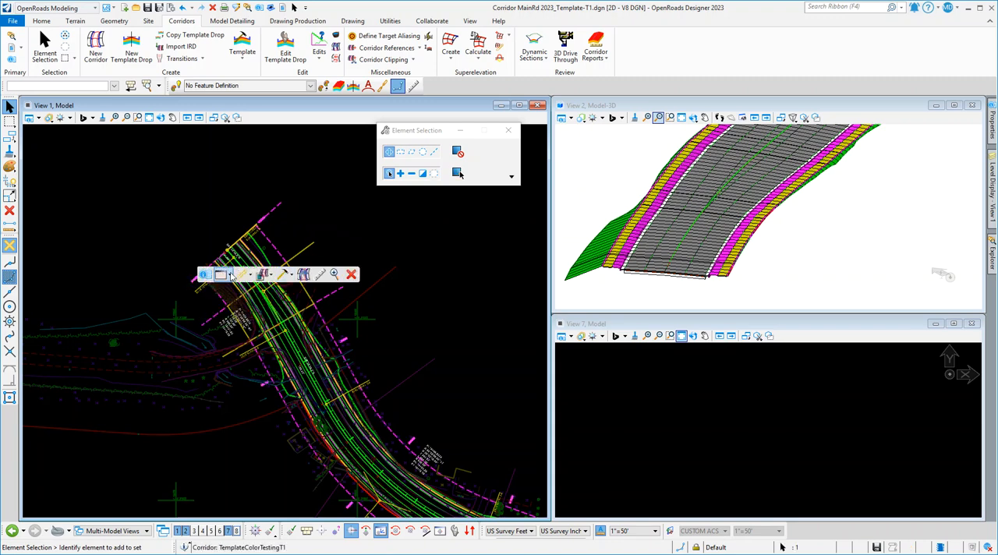
click(300, 289)
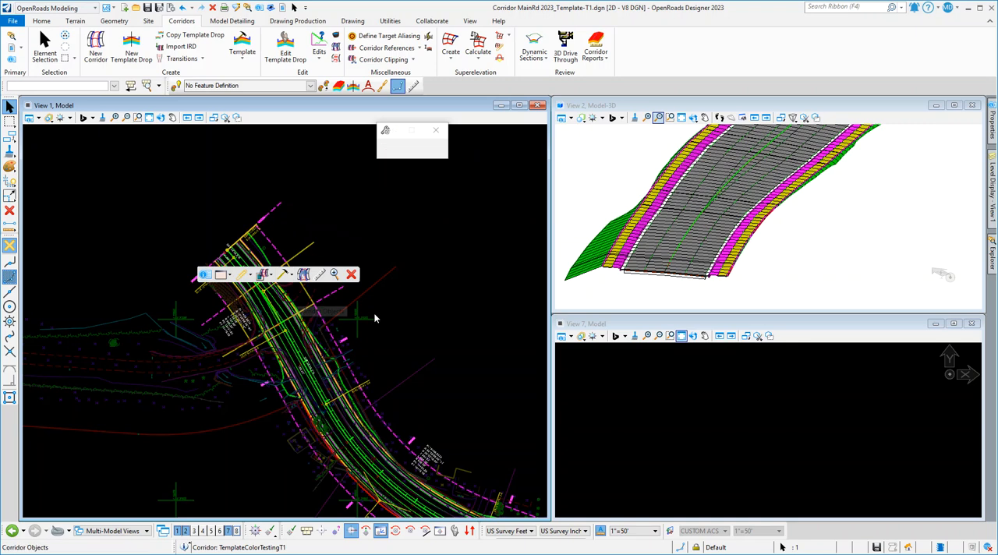
click(427, 257)
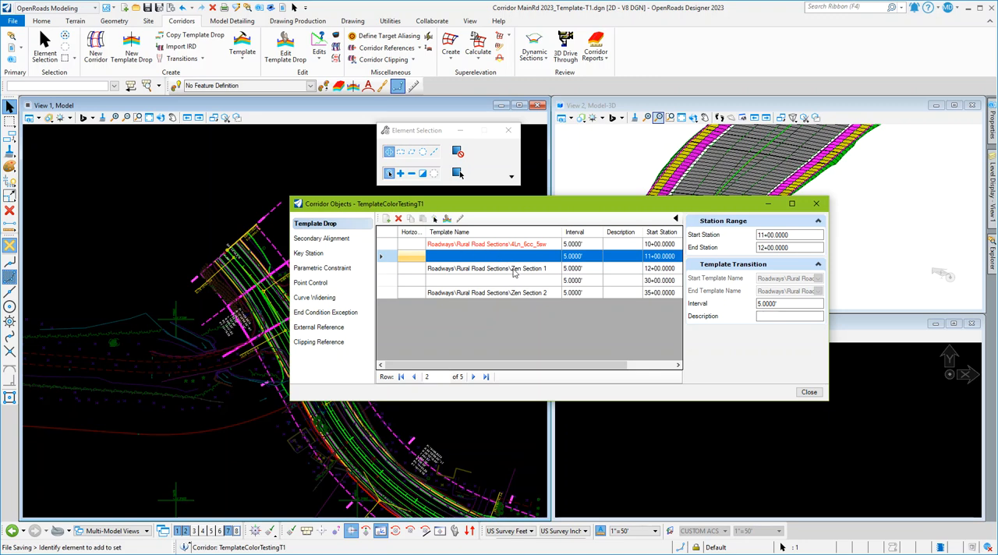
click(808, 393)
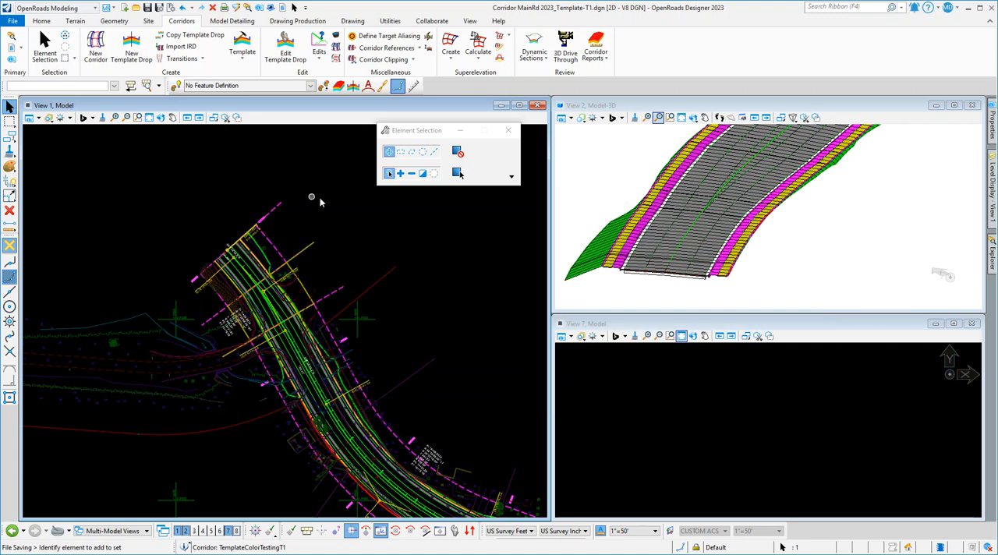
In the template library, delete the horizontal constraint from the left outer lane edge point of template 4Ln_6cc_5sw.
click(241, 43)
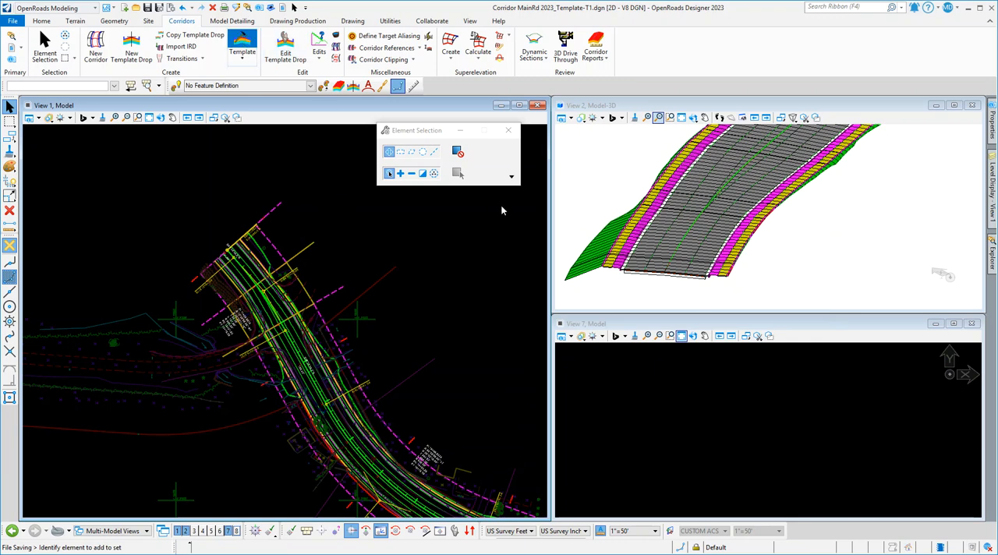
click(471, 178)
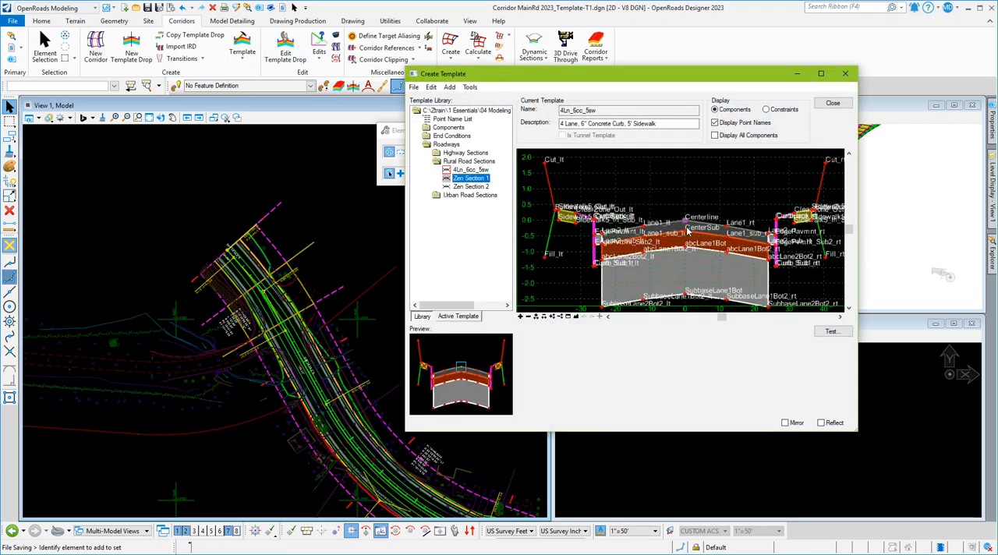
click(715, 122)
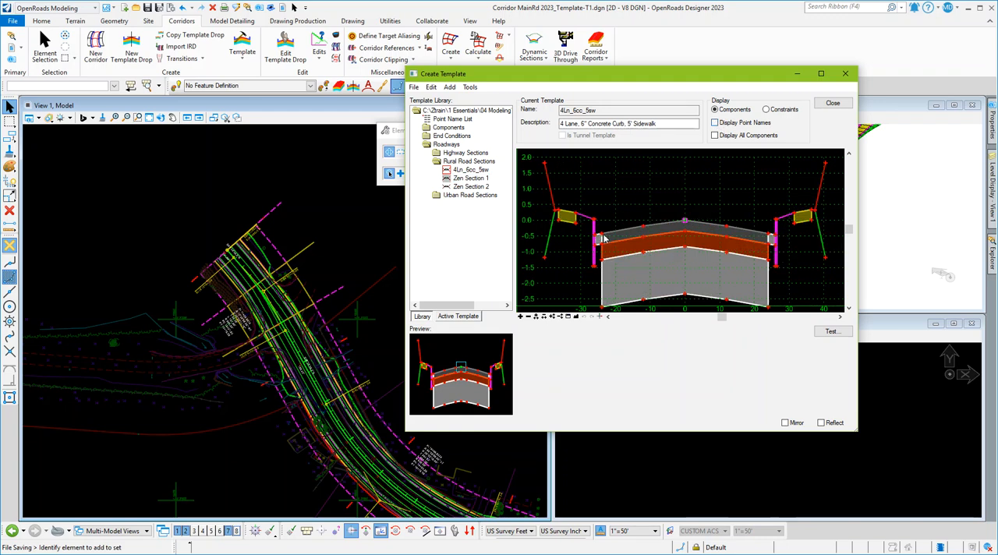
right_click(599, 236)
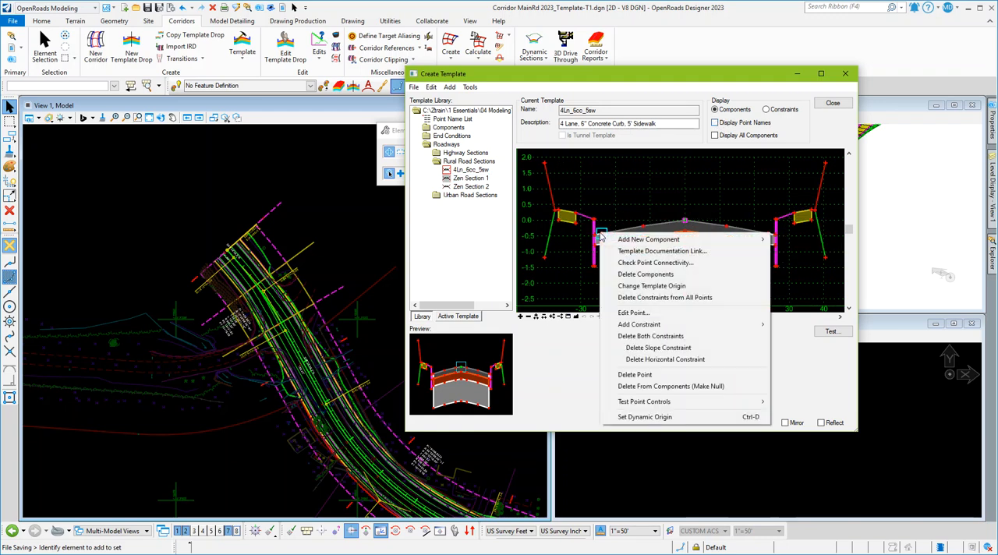
click(681, 359)
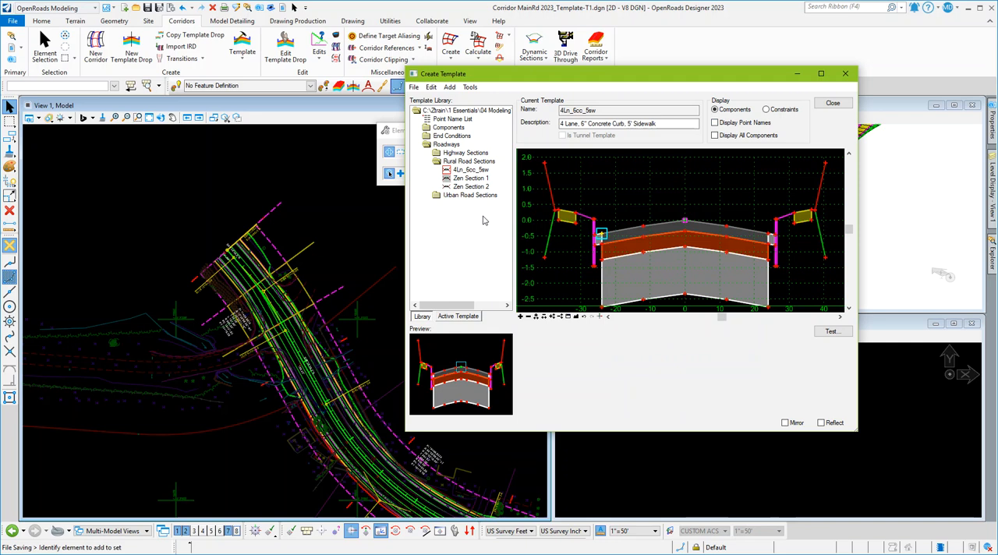
Delete the horizontal constraint from the left outer lane edge point of Zen Section 2, and open Zen Section 1 in the editor.
double_click(471, 187)
right_click(612, 235)
click(671, 361)
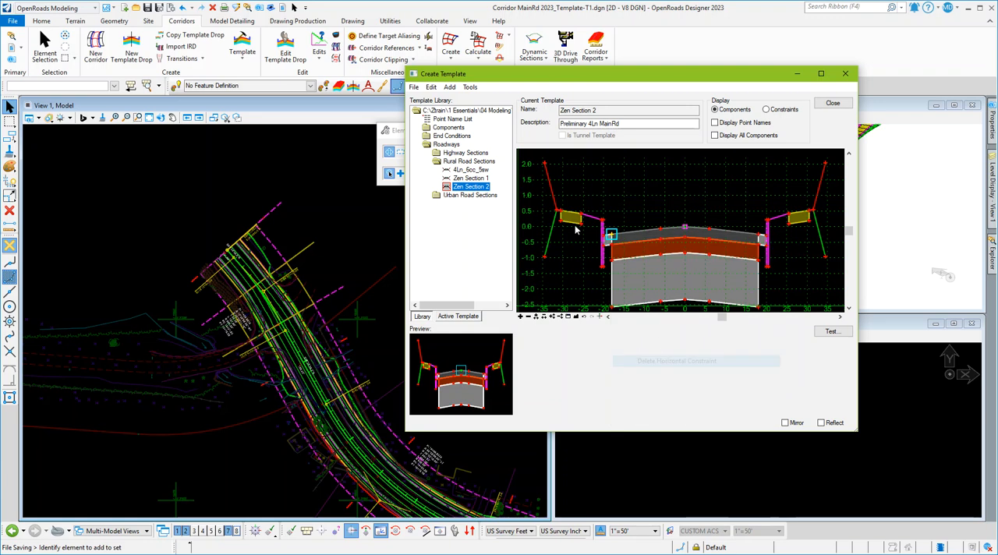
double_click(482, 178)
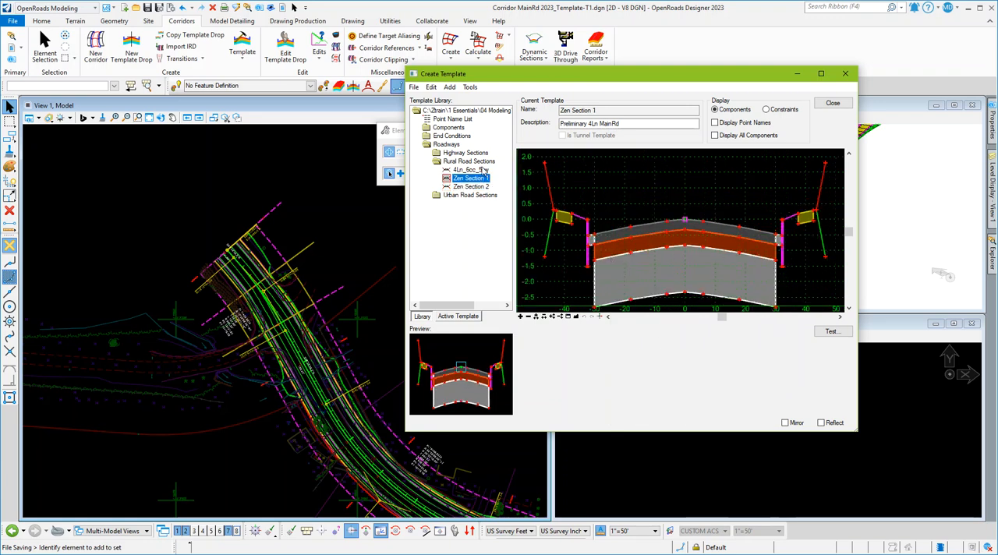
Open template 4Ln_6cc_5sw in the editor, then close the template library without saving the changes to Zen Training_Edit.itl.
double_click(482, 170)
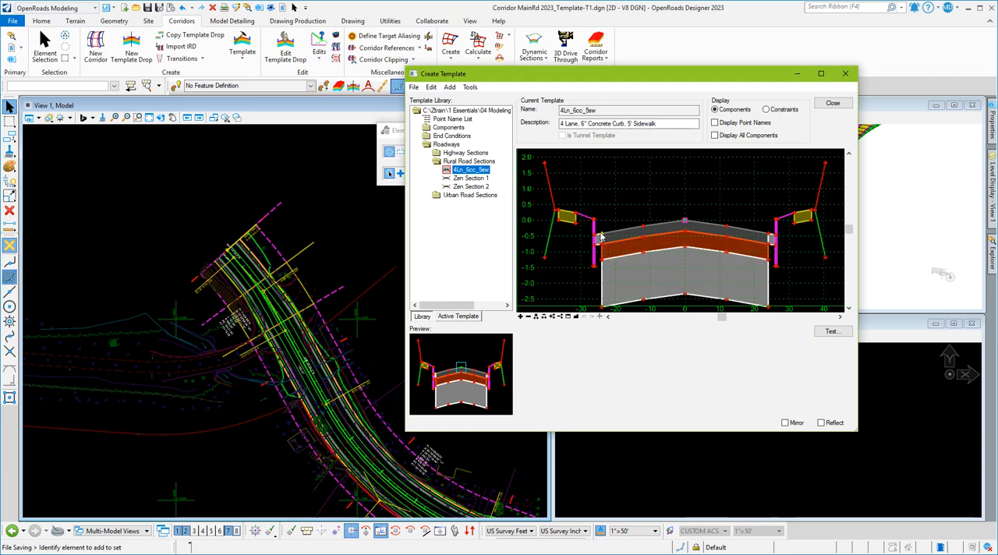
click(599, 317)
click(832, 104)
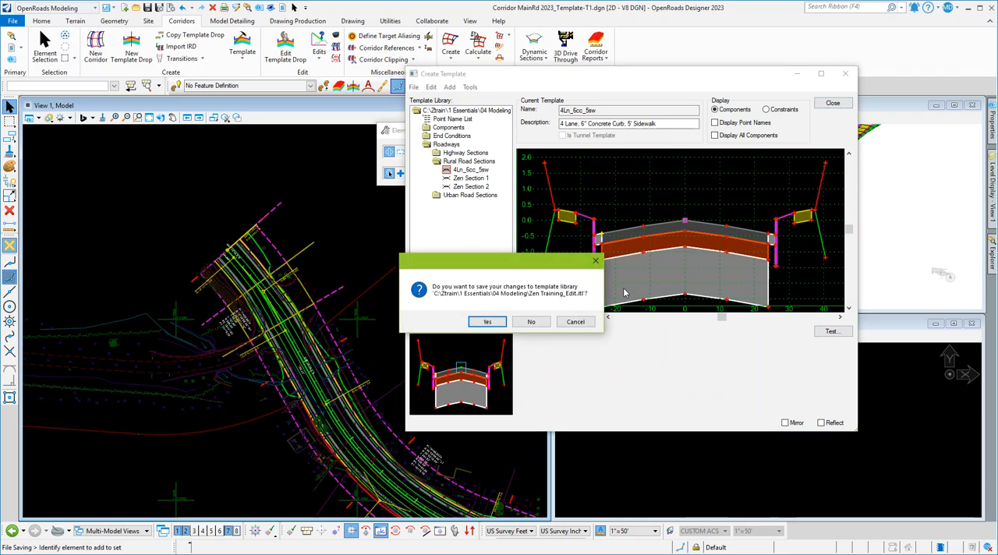
click(531, 322)
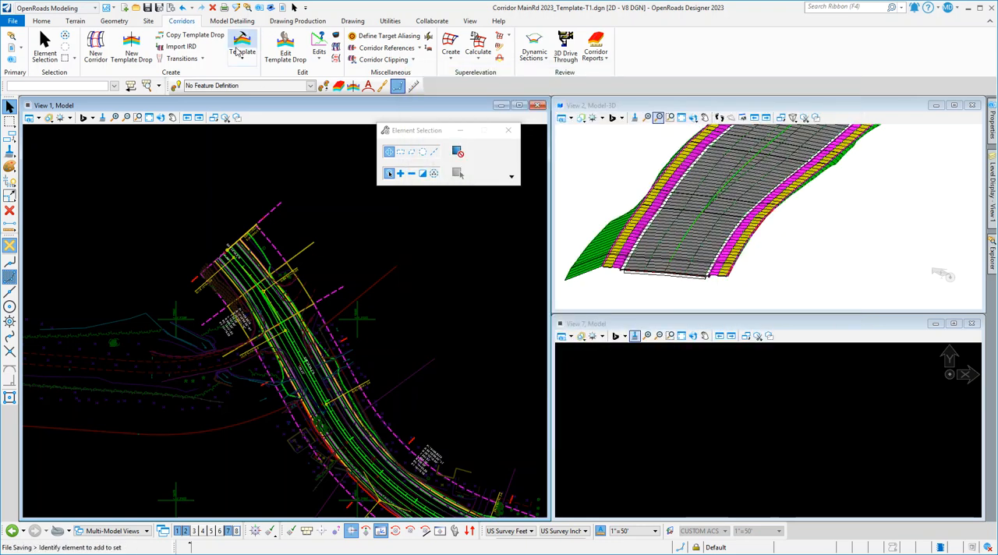
Open Corridor Objects for TemplateColorTestingT1, compare the name colours of its template drops, and close it.
click(195, 281)
mouse_move(195, 281)
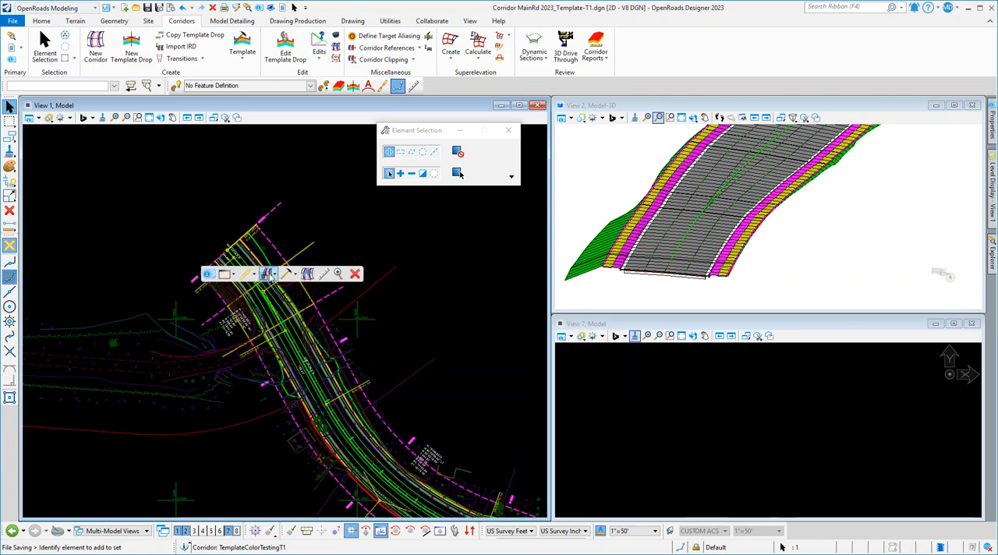
click(305, 290)
click(394, 256)
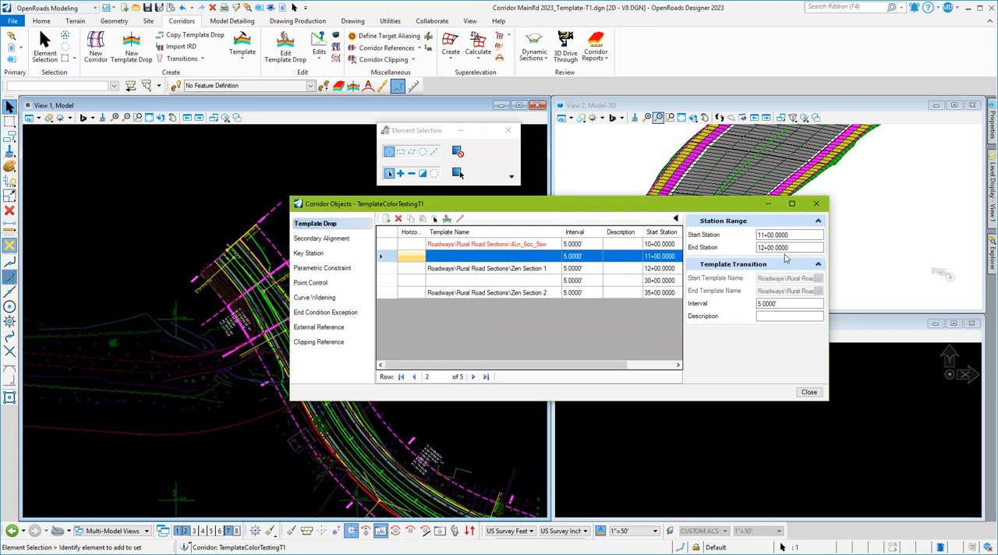
click(533, 271)
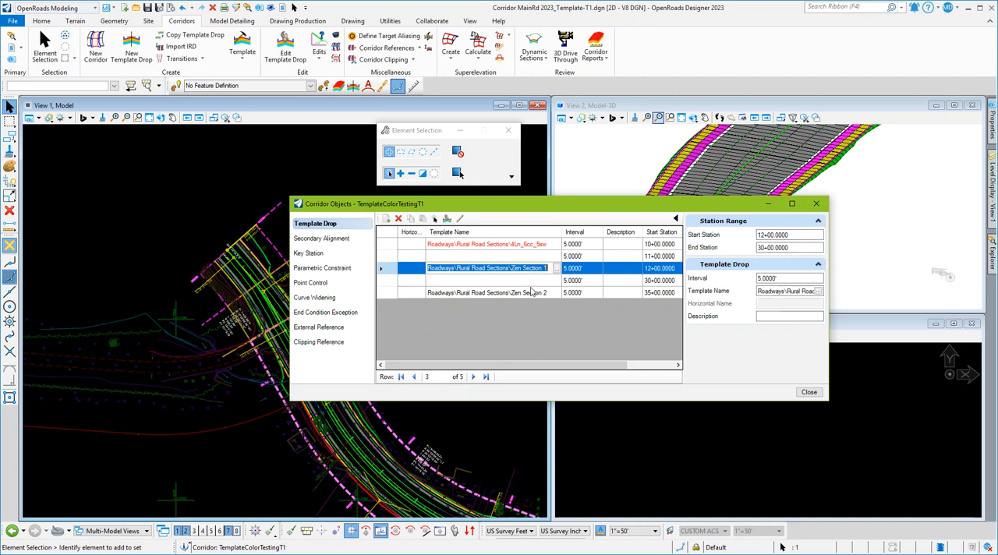
click(397, 259)
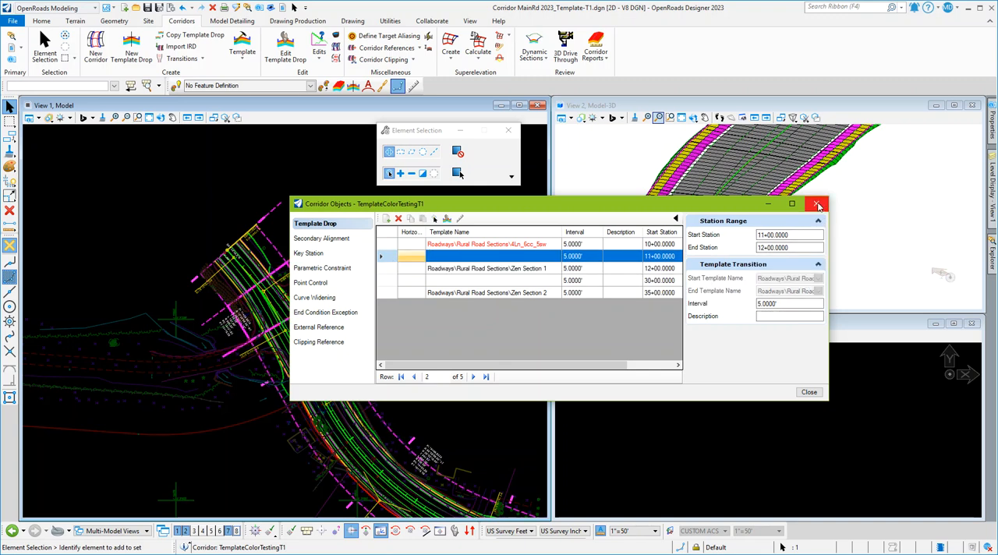
click(816, 203)
In the template library, open Zen Section 1, hide point names, and delete the horizontal constraint from its left outer lane edge point.
click(241, 45)
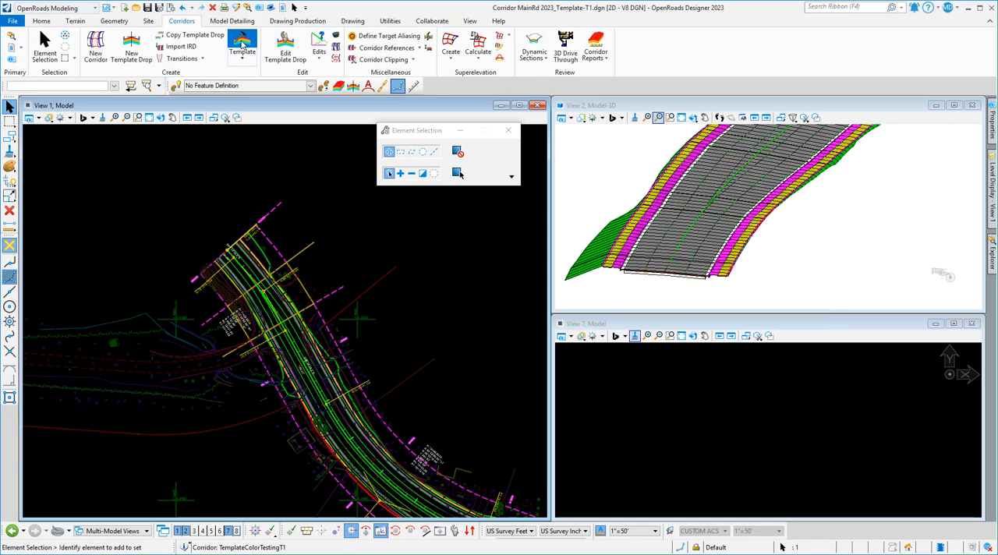
double_click(468, 179)
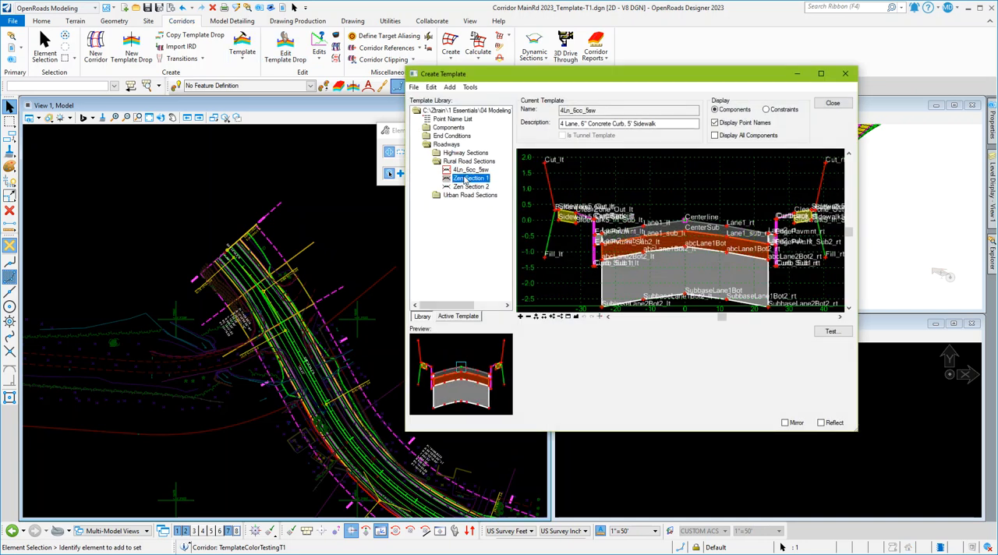
click(715, 122)
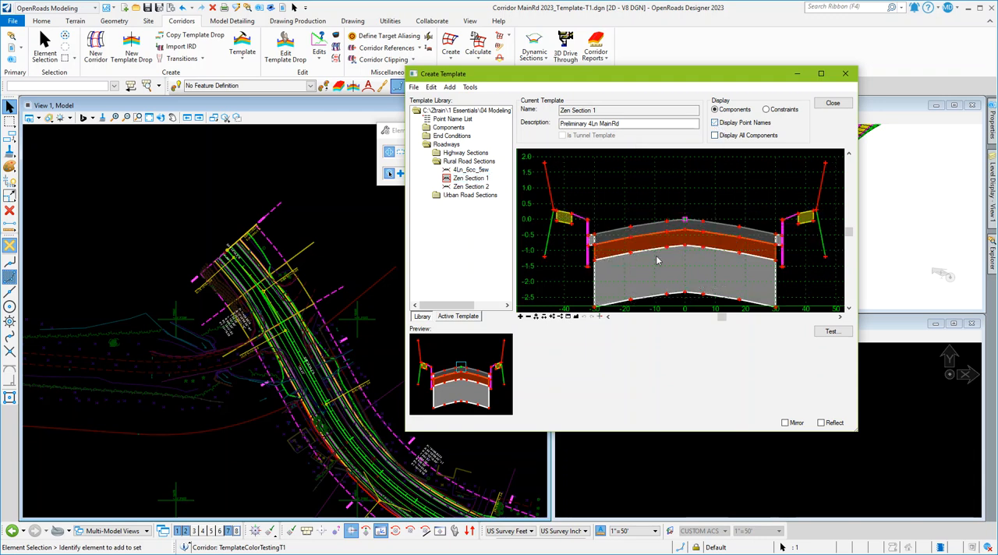
right_click(594, 237)
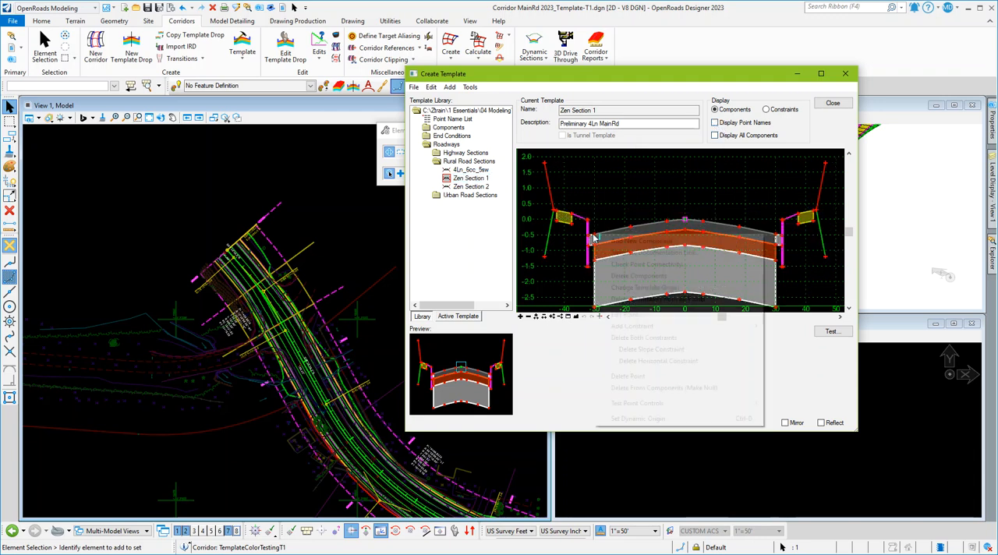
click(659, 361)
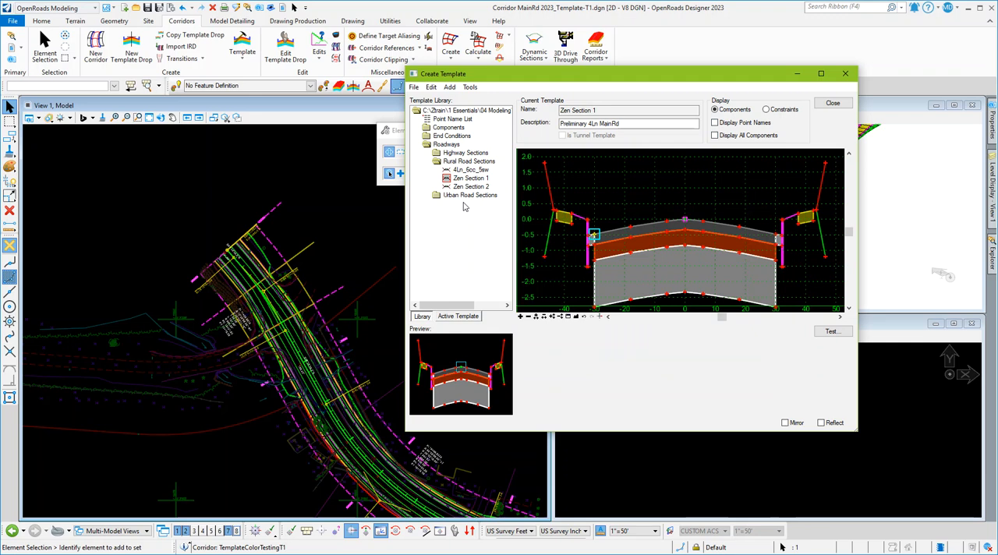
Delete the horizontal constraint from the left outer lane edge point of Zen Section 2, then close the template library and save the changes.
double_click(471, 188)
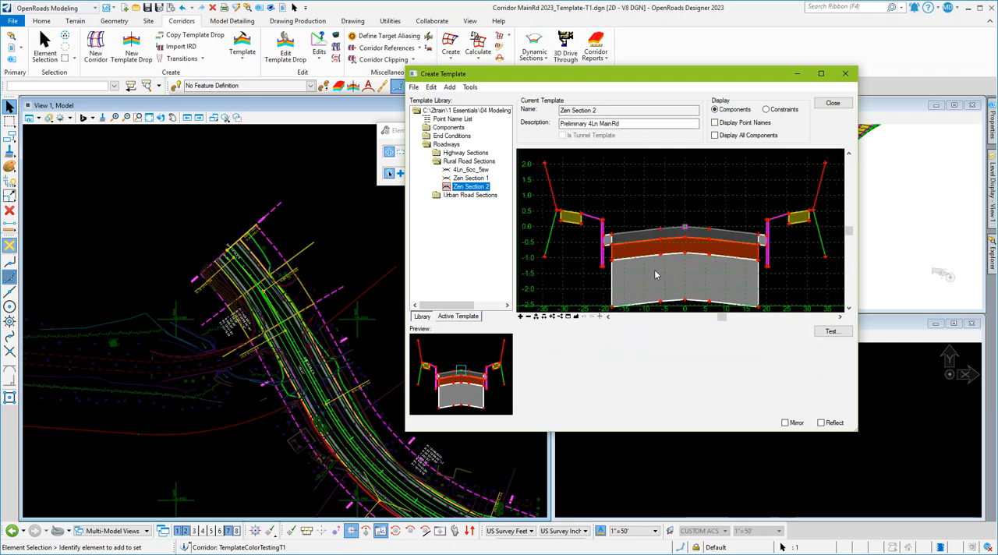
right_click(613, 240)
click(709, 363)
click(833, 104)
click(488, 320)
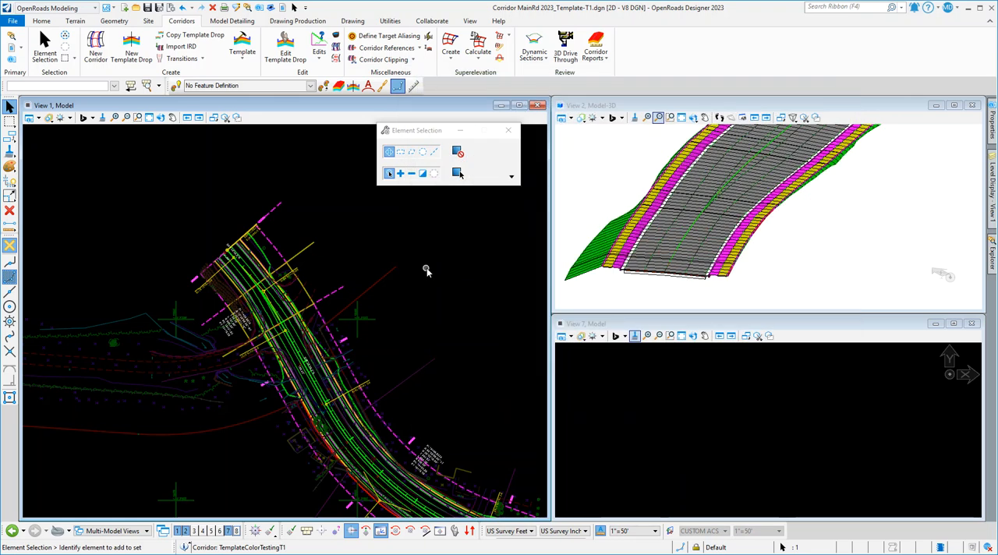
Reopen Corridor Objects for TemplateColorTestingT1, examine the template name colours for 4Ln_6cc_5sw, Zen Section 1 and Zen Section 2, and close it.
click(193, 279)
click(286, 278)
click(301, 294)
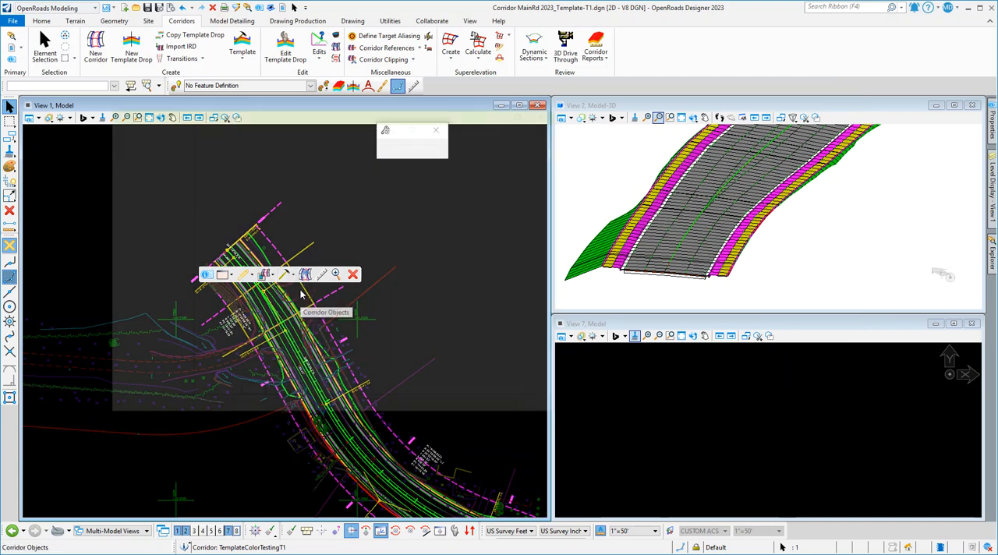
click(388, 259)
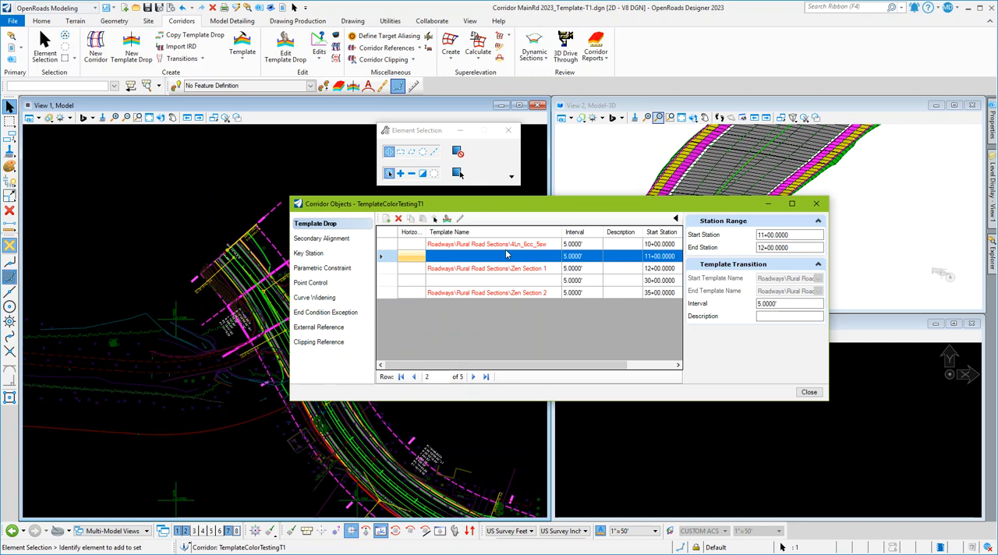
click(392, 244)
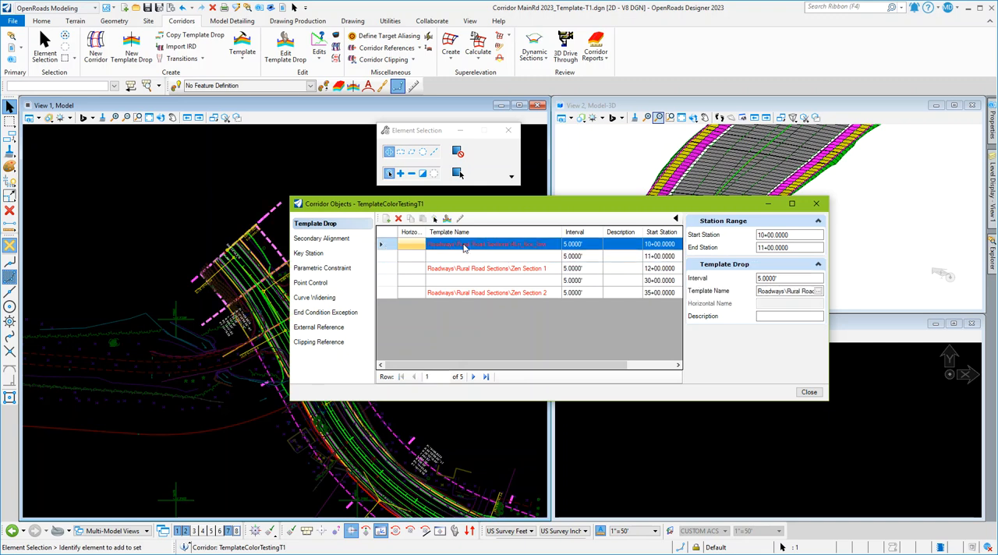
click(388, 269)
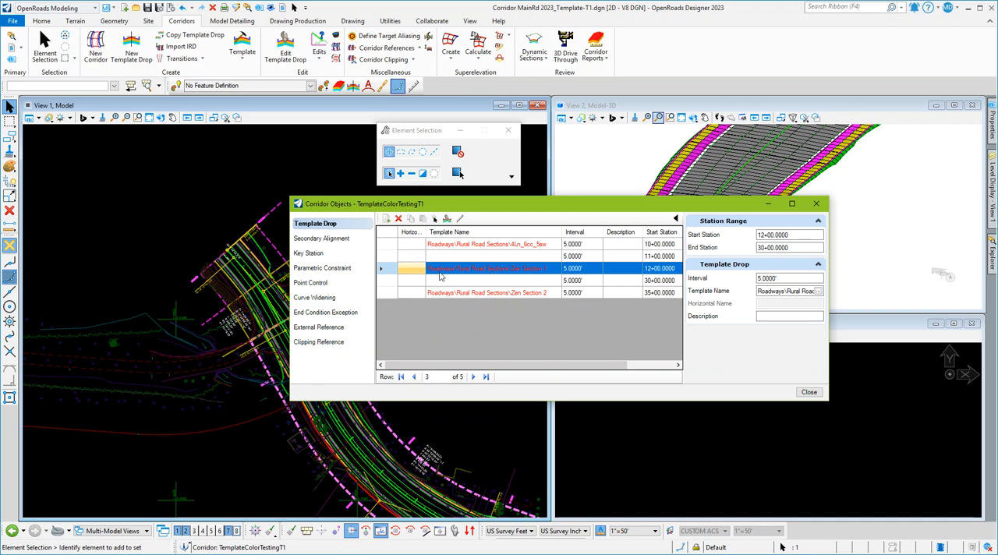
click(478, 257)
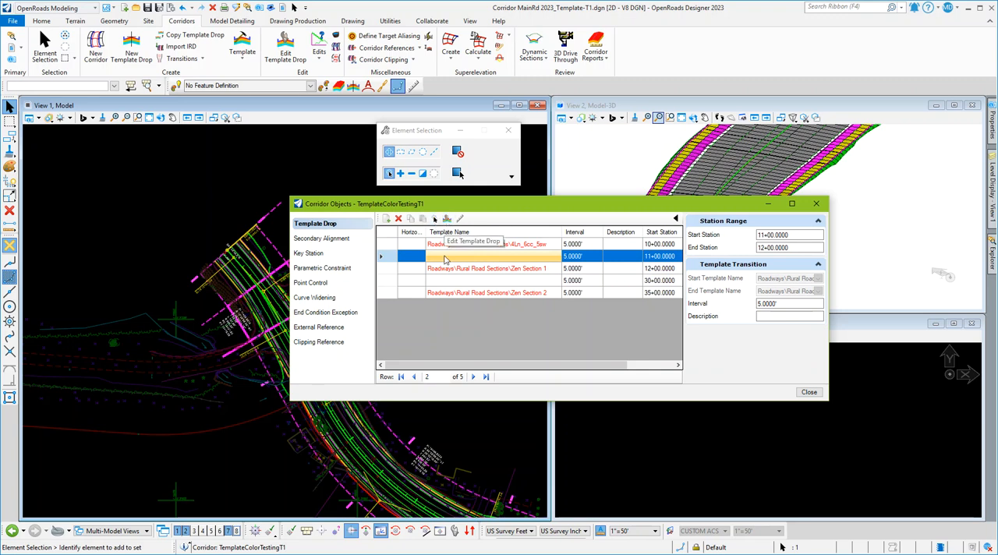
click(390, 244)
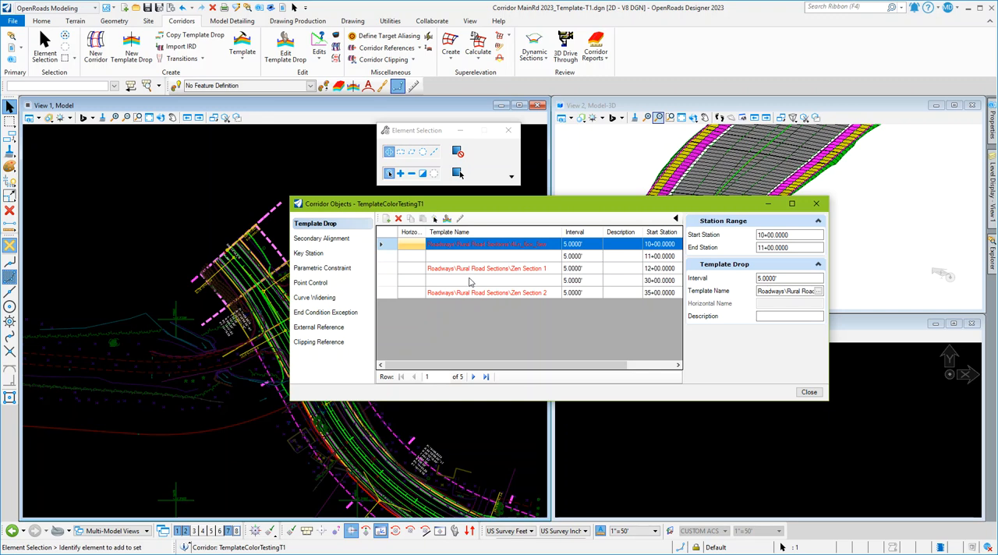
click(455, 258)
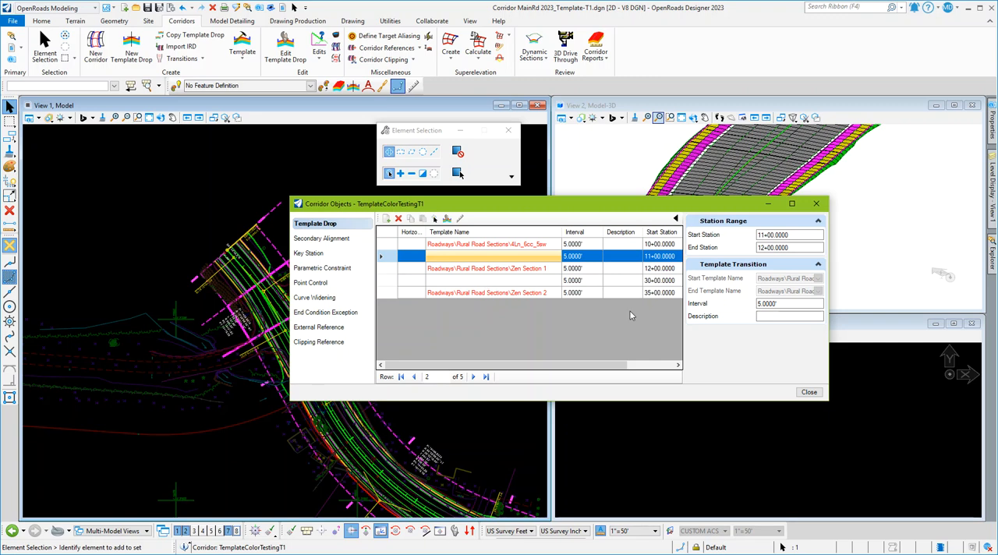
click(809, 393)
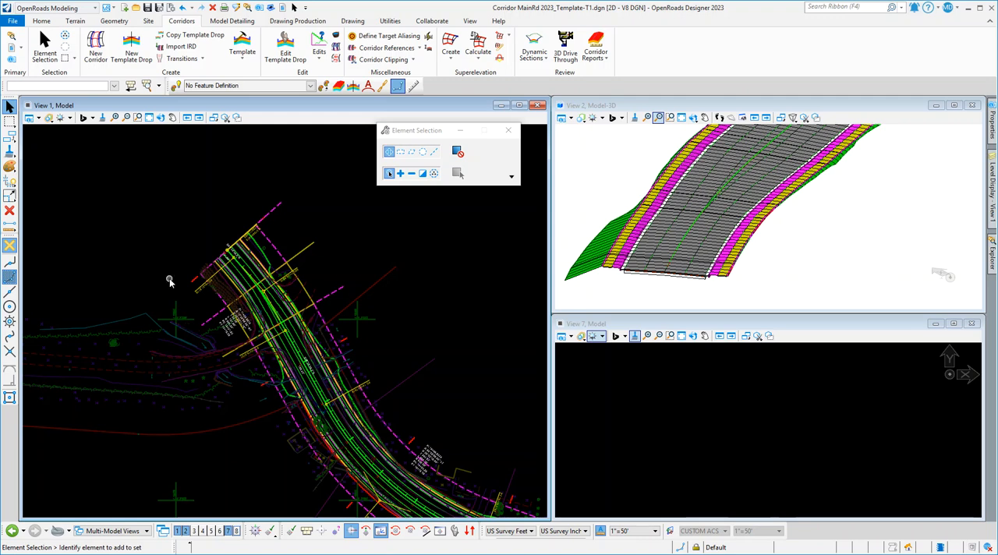
Open the dynamic cross section model of corridor TemplateColorTestingT1 in View 7.
click(207, 280)
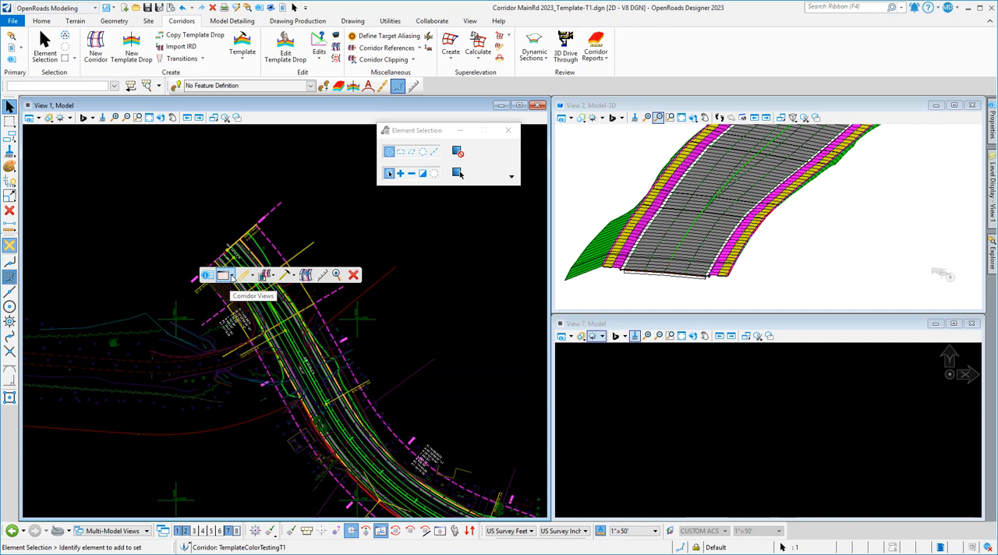
click(231, 278)
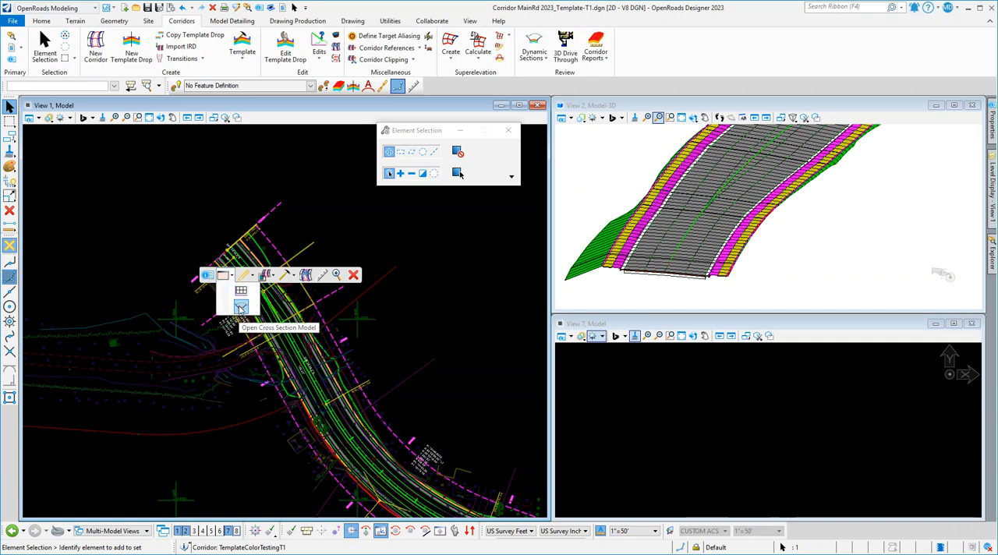
click(241, 308)
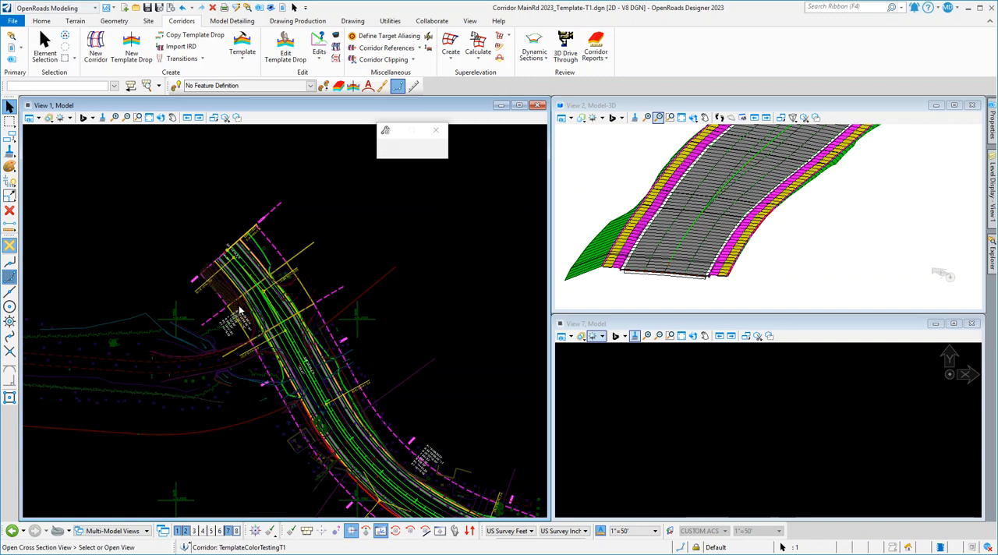
click(768, 444)
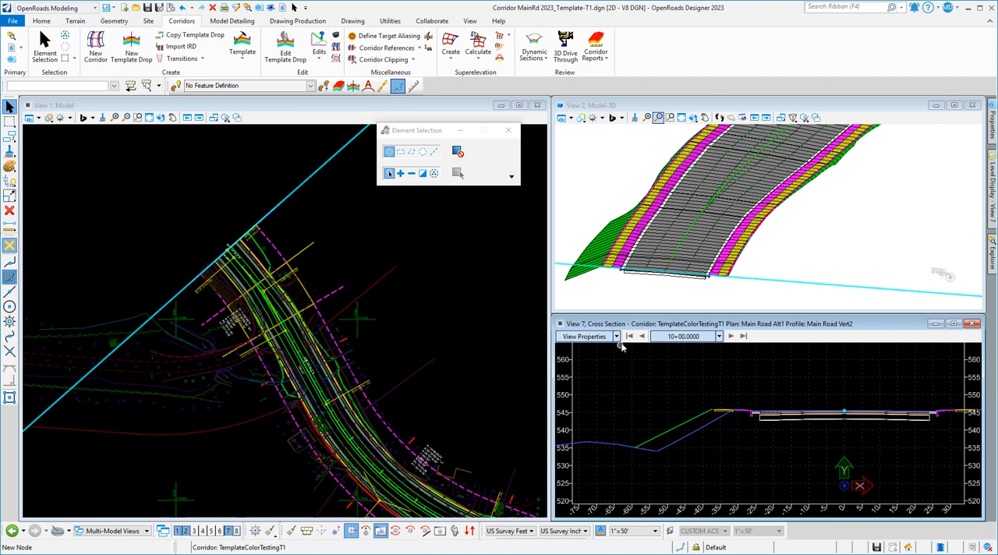
Advance through the corridor's cross sections station by station from 10+00 to 12+19.5751.
click(732, 337)
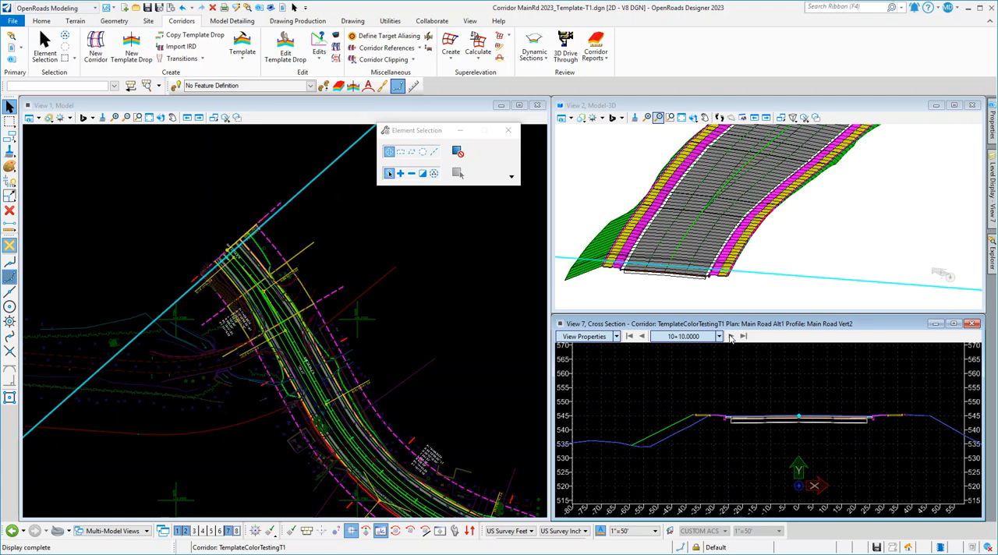
click(732, 337)
click(731, 337)
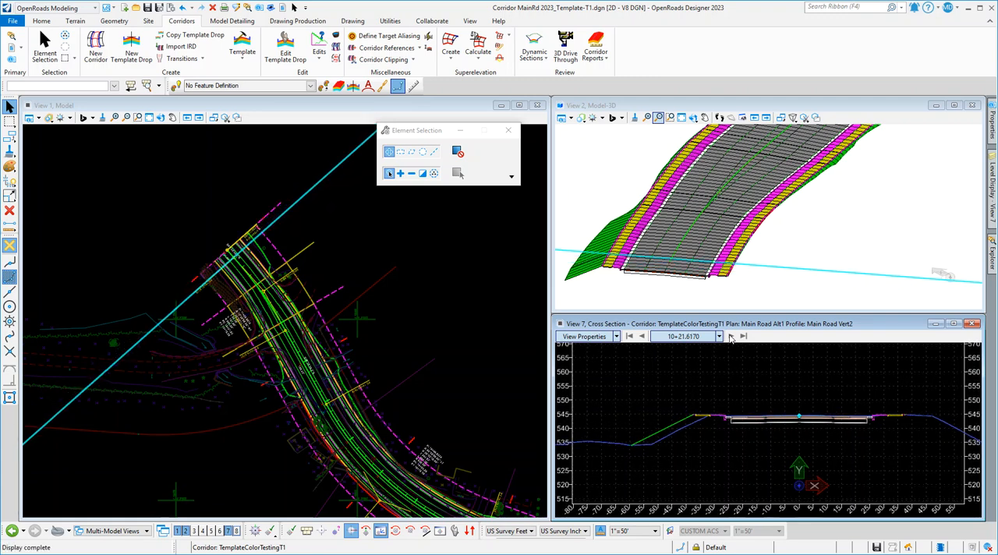
click(732, 337)
click(731, 337)
click(731, 337)
click(732, 337)
click(731, 337)
click(731, 337)
click(731, 337)
click(732, 336)
click(731, 337)
click(731, 337)
click(731, 336)
click(732, 337)
click(731, 336)
click(731, 337)
click(732, 337)
click(732, 337)
click(731, 337)
click(731, 337)
click(731, 337)
click(731, 337)
click(731, 337)
click(731, 337)
click(732, 337)
click(732, 337)
click(732, 337)
click(731, 337)
click(731, 336)
click(731, 336)
click(732, 337)
click(731, 337)
click(732, 337)
click(731, 337)
click(731, 337)
click(731, 337)
click(731, 336)
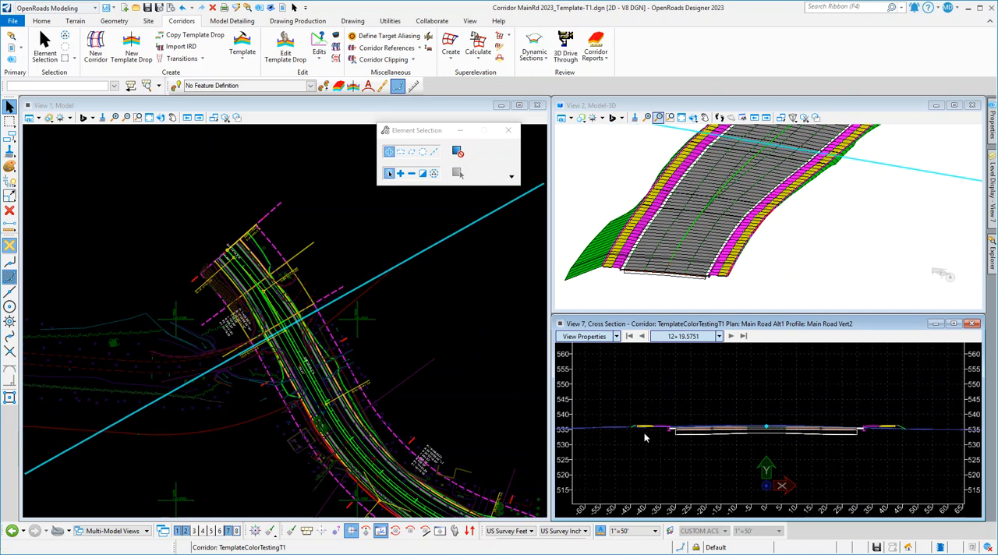
Vertically exaggerate the cross section at station 12+19.5751 and examine the left curb and sidewalk up close.
scroll(644, 437, down, 3)
ctrl+scroll(647, 433, up, 8)
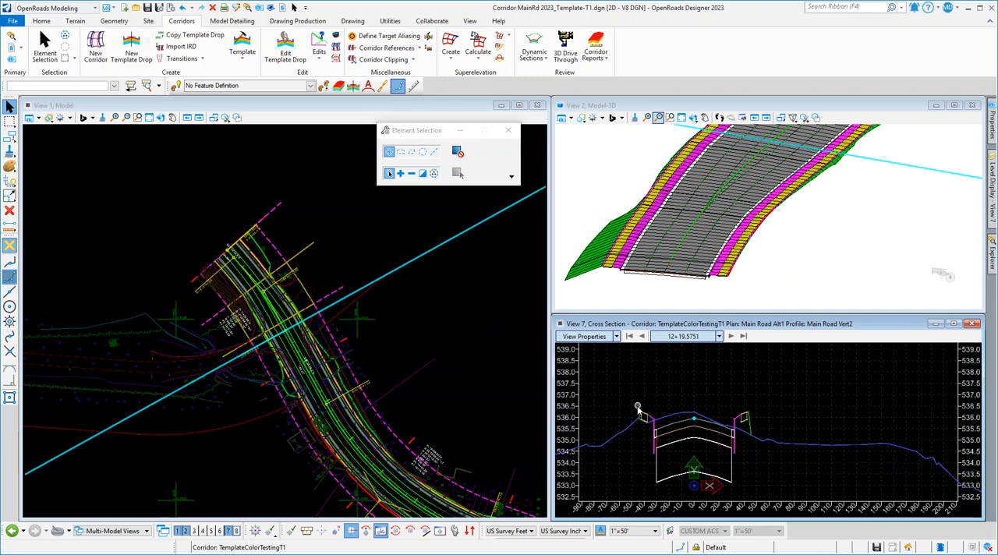
ctrl+scroll(626, 414, up, 3)
scroll(666, 408, down, 1)
scroll(709, 406, down, 2)
ctrl+scroll(666, 432, up, 4)
ctrl+scroll(667, 431, down, 7)
shift+scroll(668, 428, up, 7)
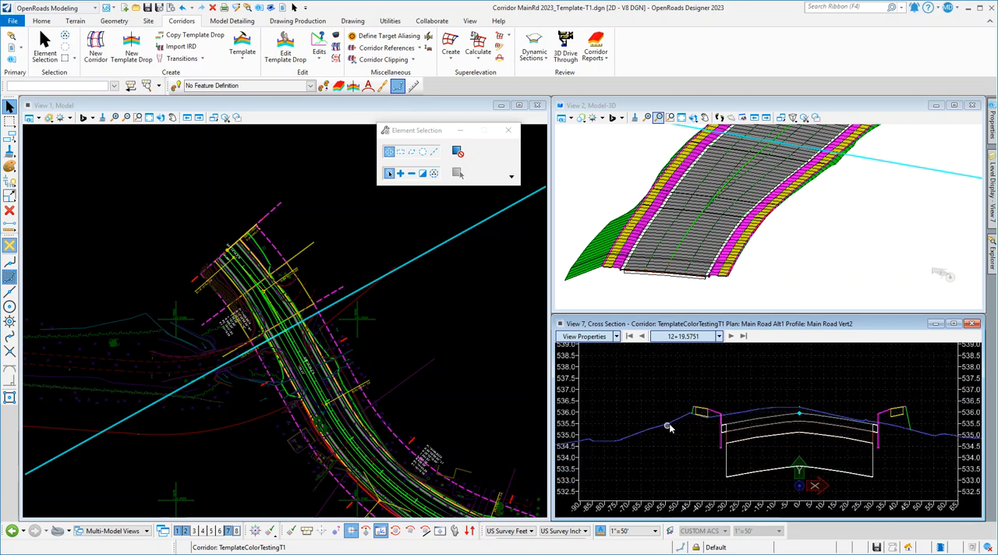
scroll(778, 424, up, 1)
ctrl+scroll(780, 435, up, 2)
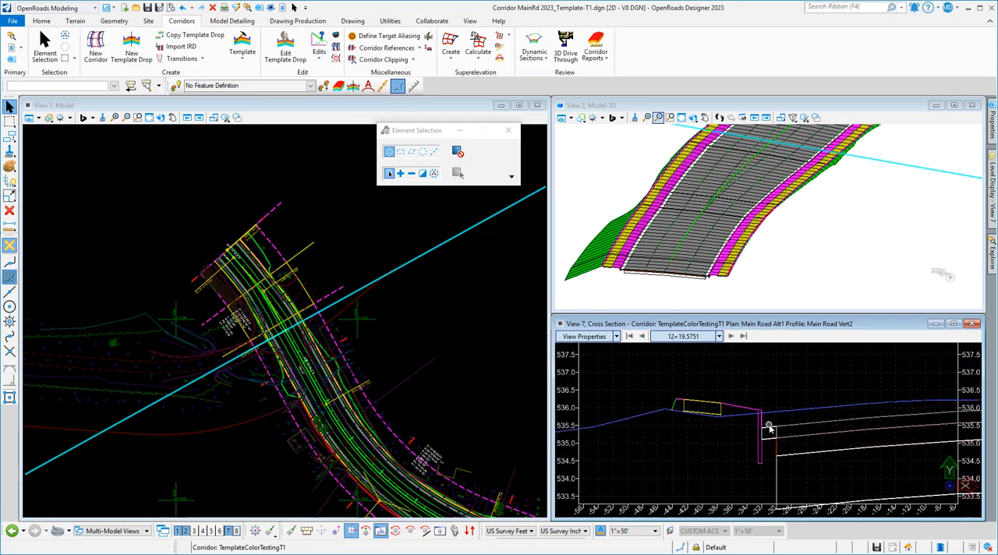
Advance the exaggerated cross section from station 12+19.5751 to 12+65 to inspect the corridor edges.
click(732, 337)
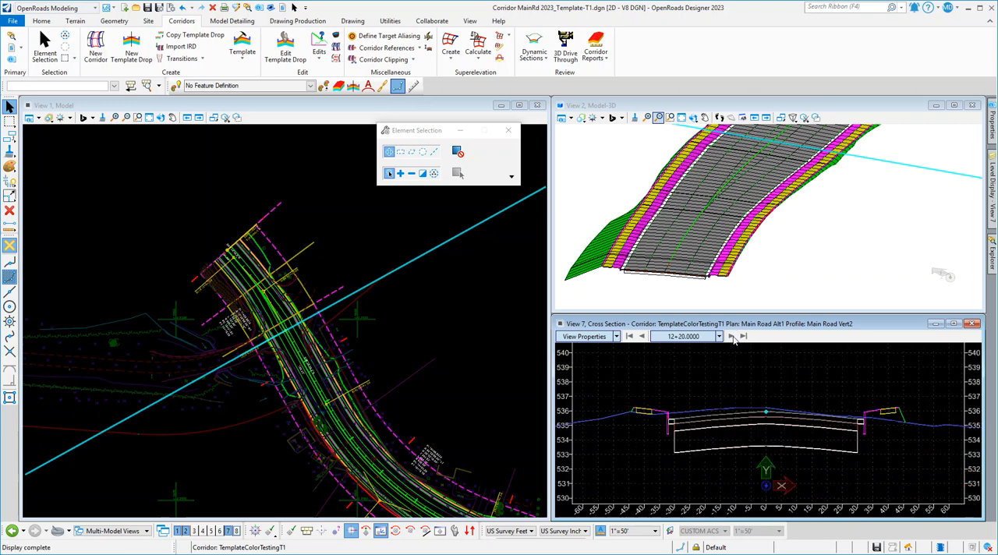
click(733, 337)
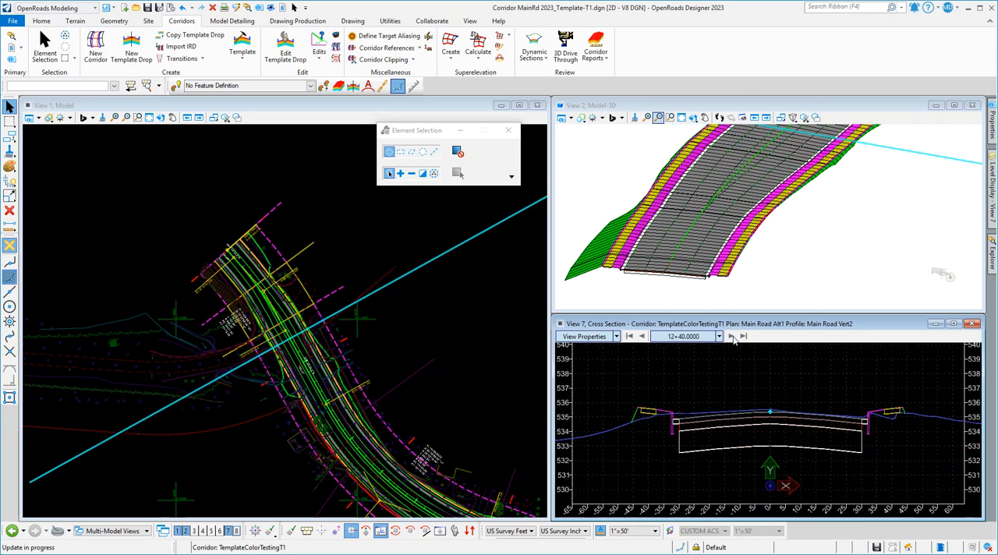
click(732, 337)
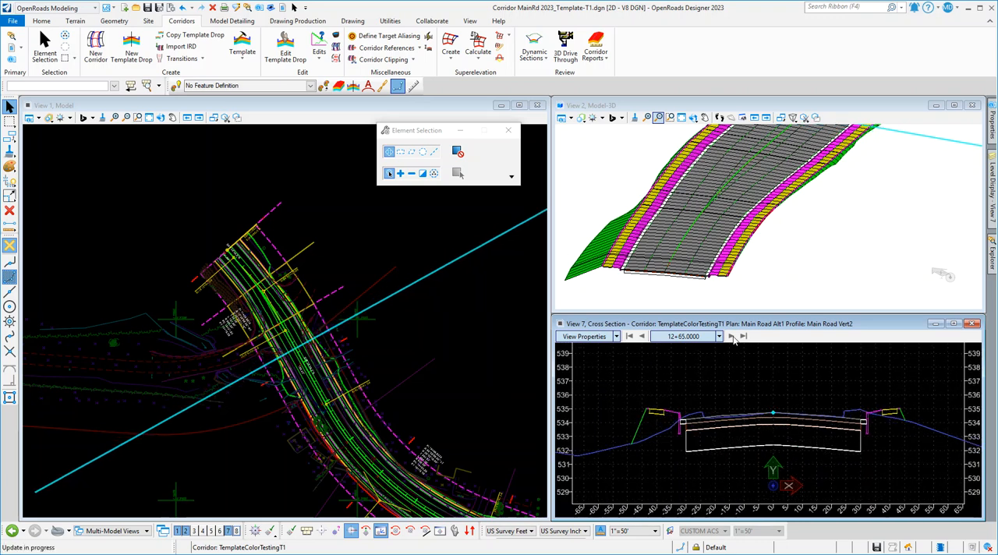
Advance through TemplateColorTestingT1's cross sections station by station from 12+65 to 14+45.
click(732, 337)
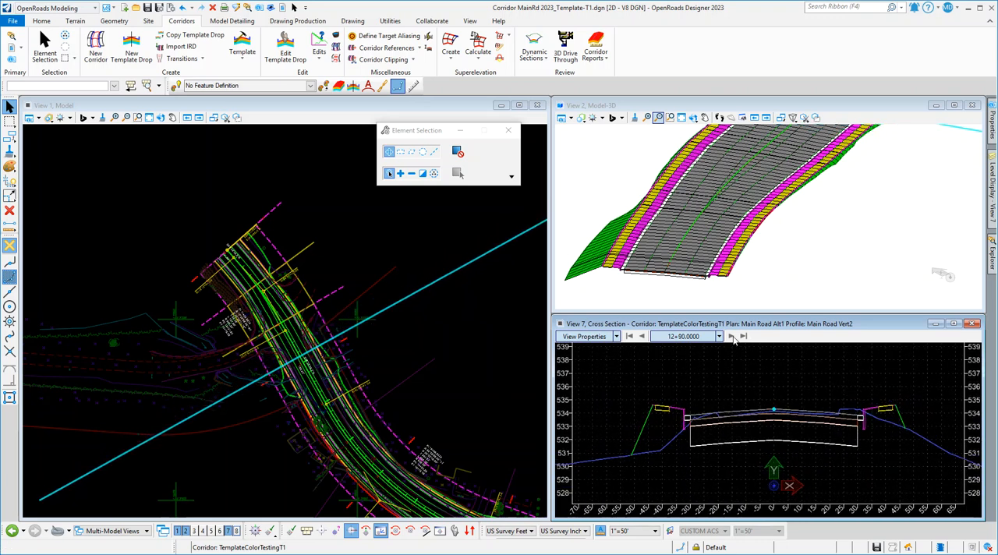
click(732, 337)
click(732, 337)
click(732, 337)
click(732, 336)
click(732, 337)
click(732, 337)
click(732, 337)
click(732, 337)
click(732, 337)
click(732, 337)
click(732, 337)
click(733, 337)
click(732, 337)
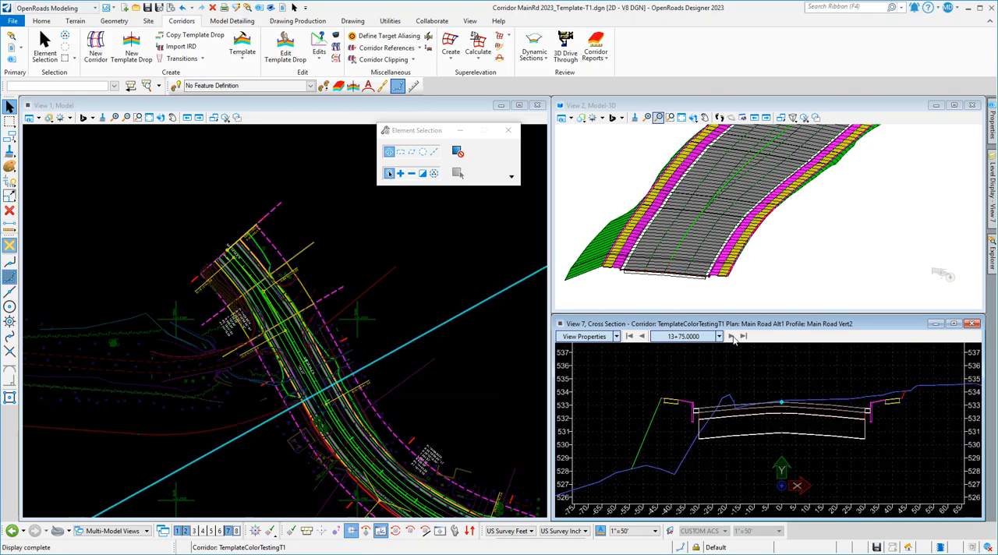
click(733, 337)
click(733, 337)
click(732, 336)
click(732, 337)
click(732, 336)
click(733, 337)
click(732, 336)
click(732, 337)
click(732, 337)
click(732, 337)
click(732, 337)
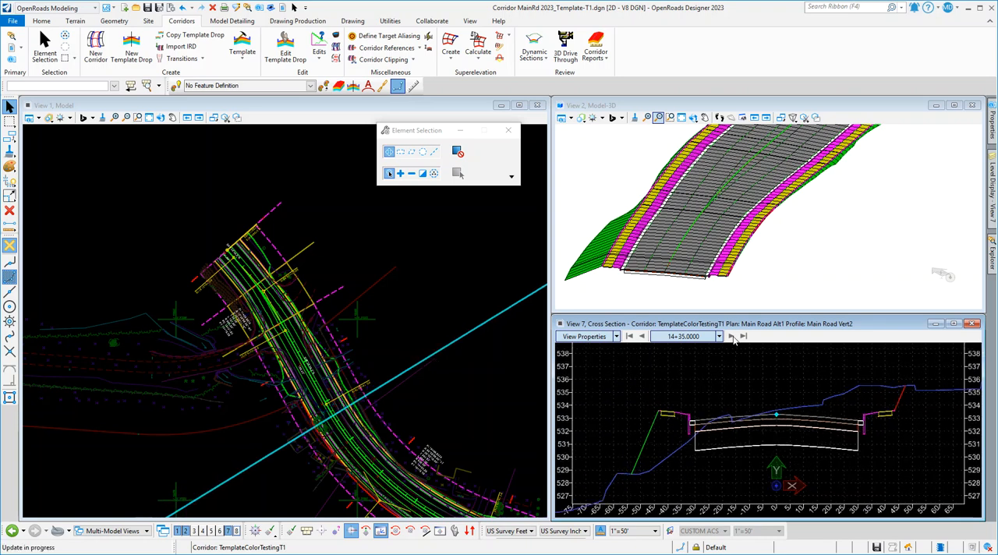
click(733, 336)
click(732, 337)
Save the file and open the template at station 14+45 for a station-only edit in an enlarged editing window.
scroll(750, 386, down, 1)
scroll(666, 474, up, 1)
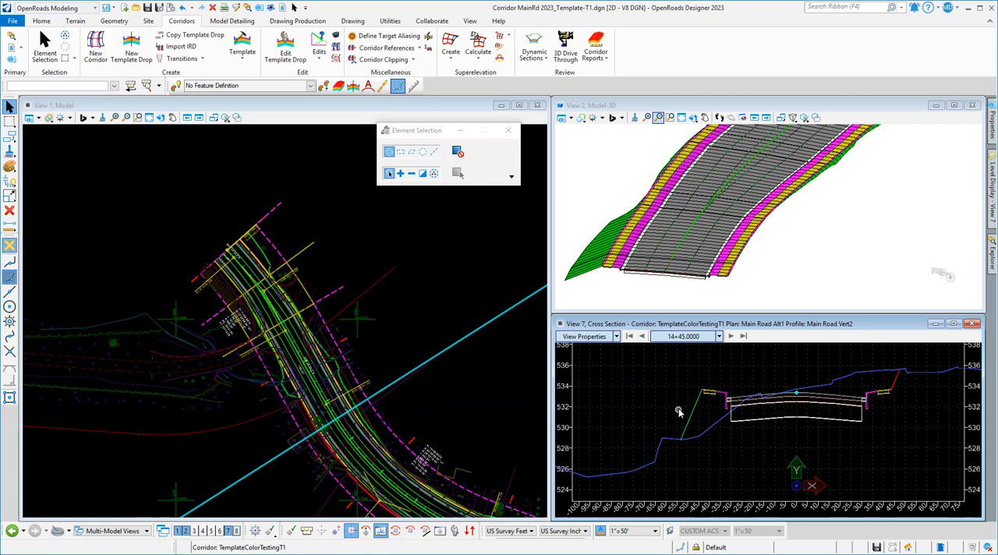
scroll(662, 434, up, 2)
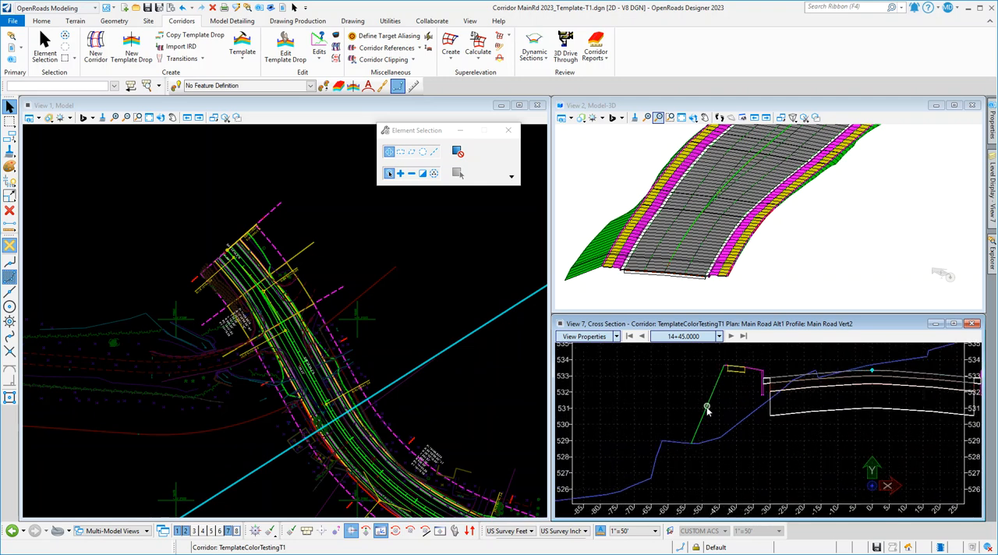
mouse_move(662, 442)
key(ctrl+s)
right_click(629, 361)
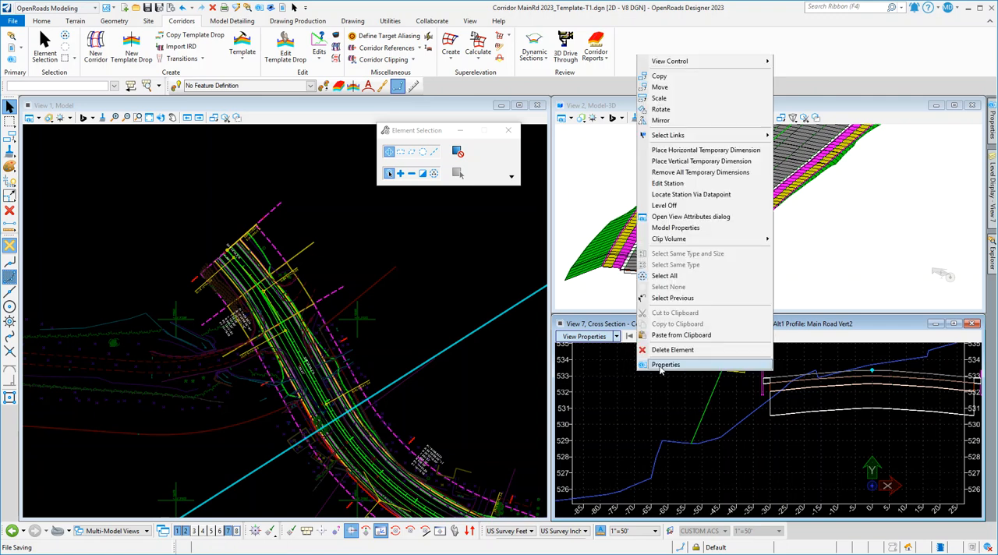
click(690, 184)
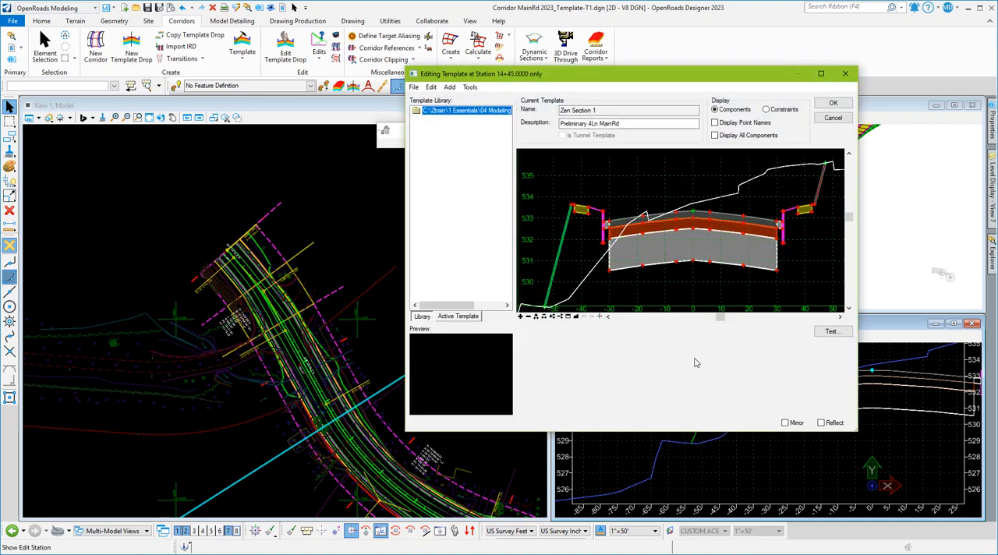
drag(652, 75, 503, 55)
drag(707, 410, 940, 491)
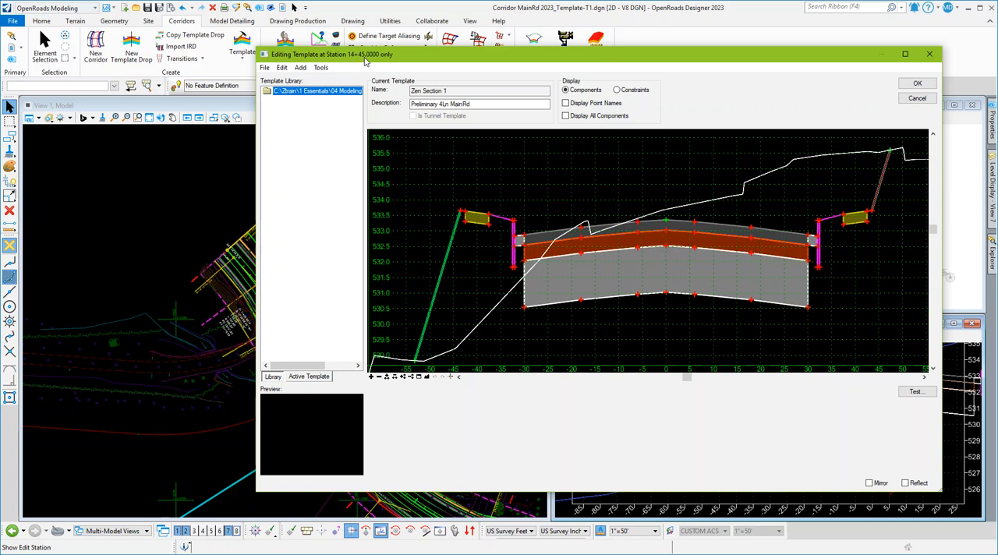
Move the left fill slope's toe point outward to the ground line's break at offset about -62, elevation about 529, and apply the station edit.
scroll(600, 221, down, 1)
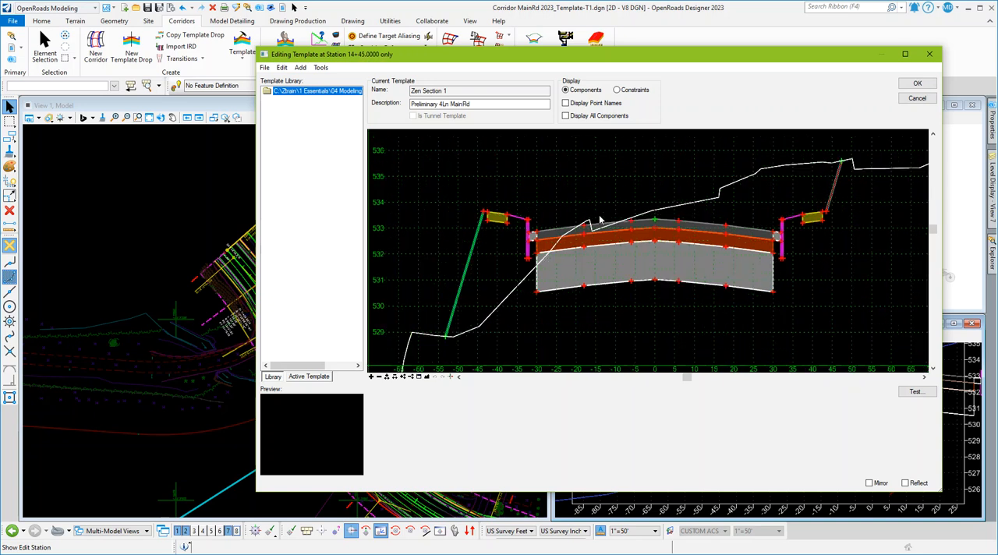
scroll(601, 221, down, 1)
scroll(428, 311, up, 2)
scroll(437, 314, down, 1)
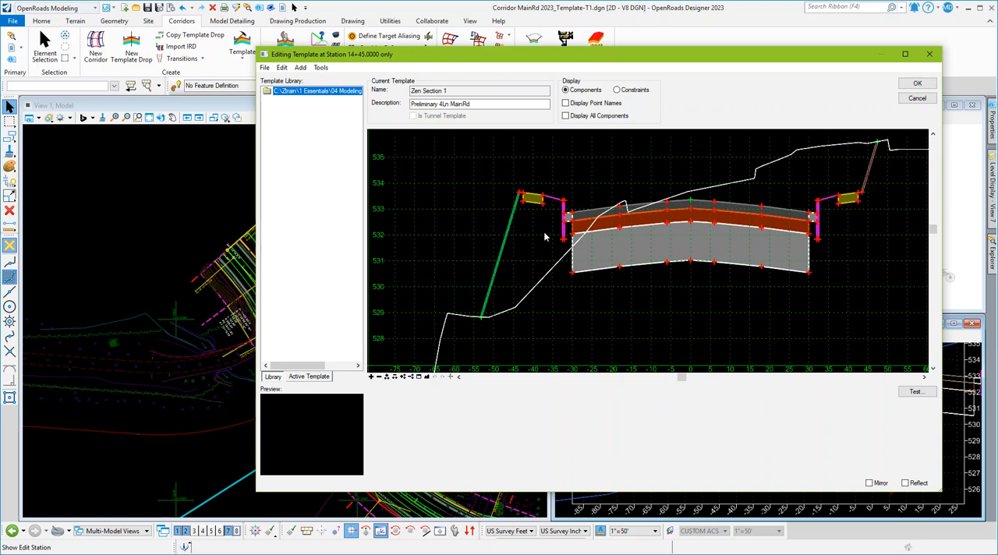
scroll(446, 315, up, 2)
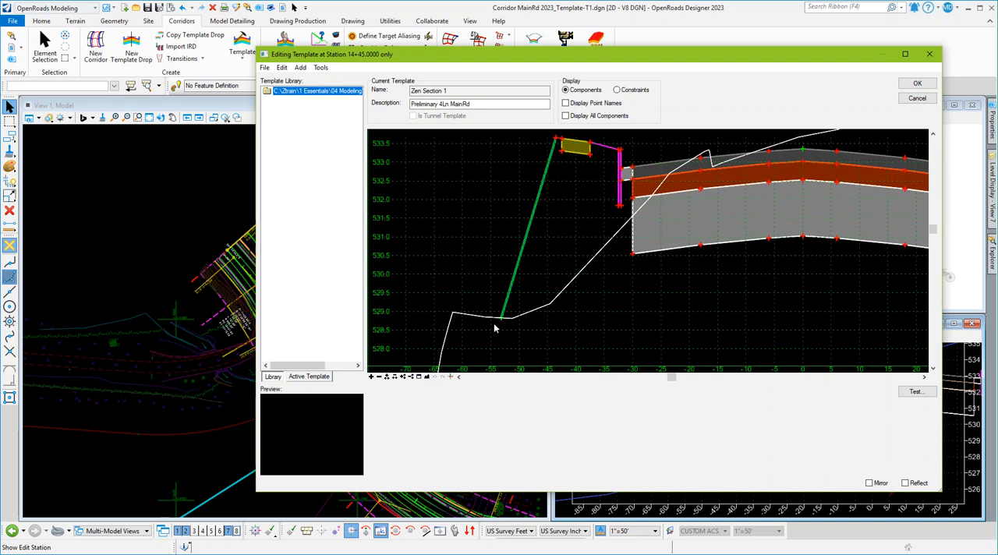
mouse_move(500, 324)
right_click(501, 318)
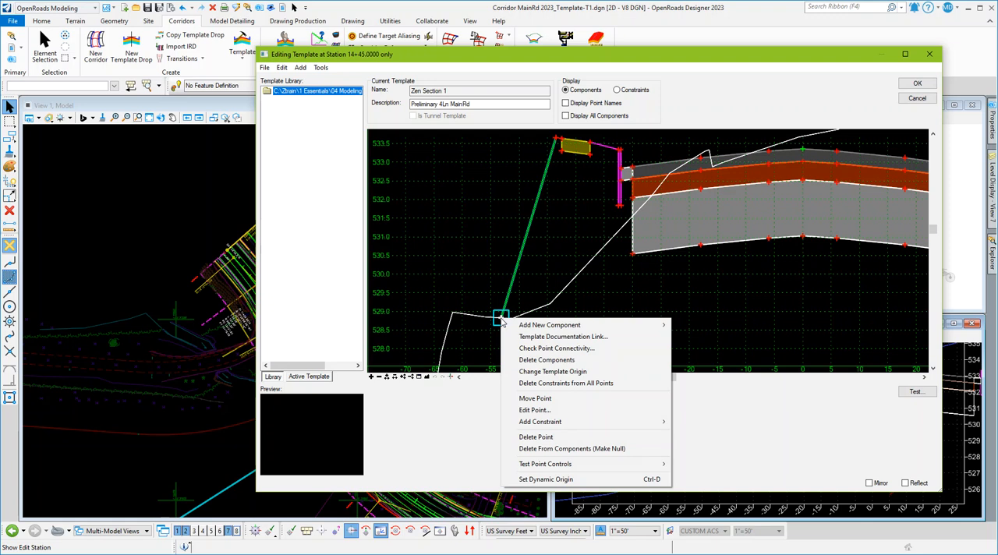
click(538, 398)
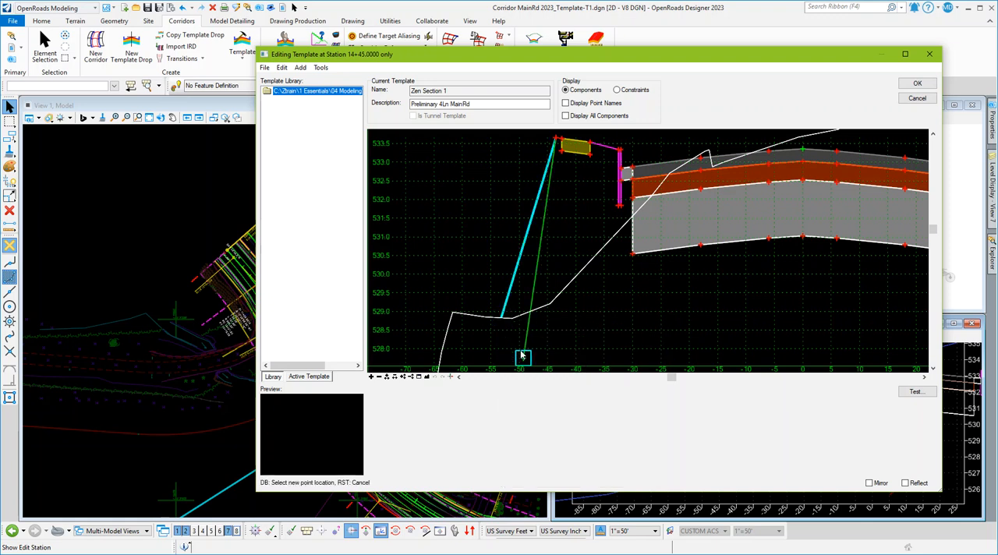
click(452, 315)
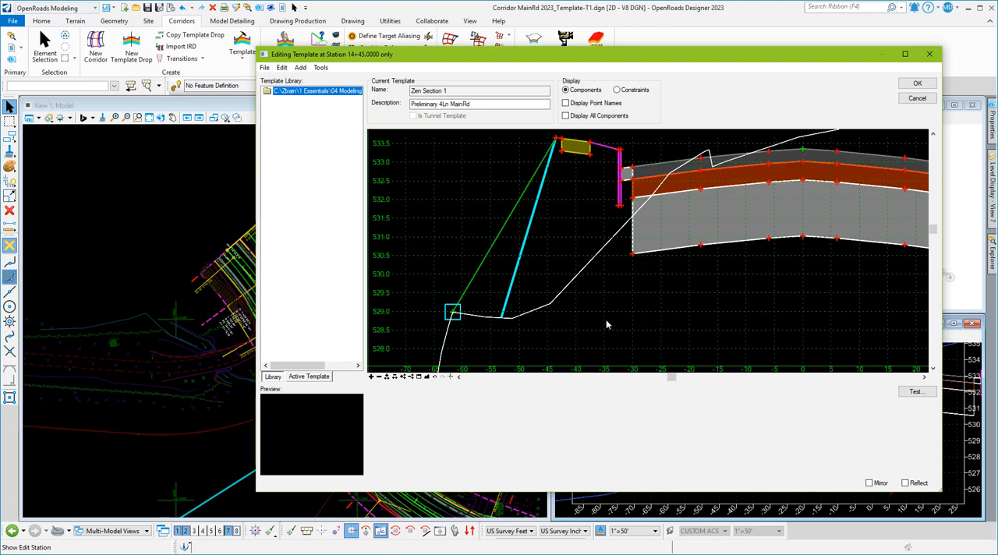
click(917, 84)
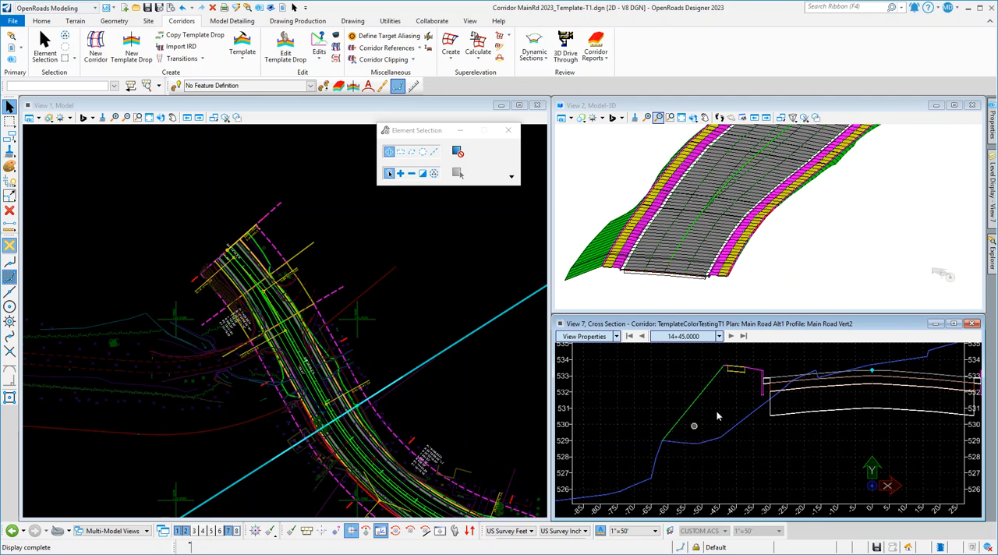
Advance the cross section from 14+45 to 14+70 to check the fill slope at the neighbouring stations.
click(731, 337)
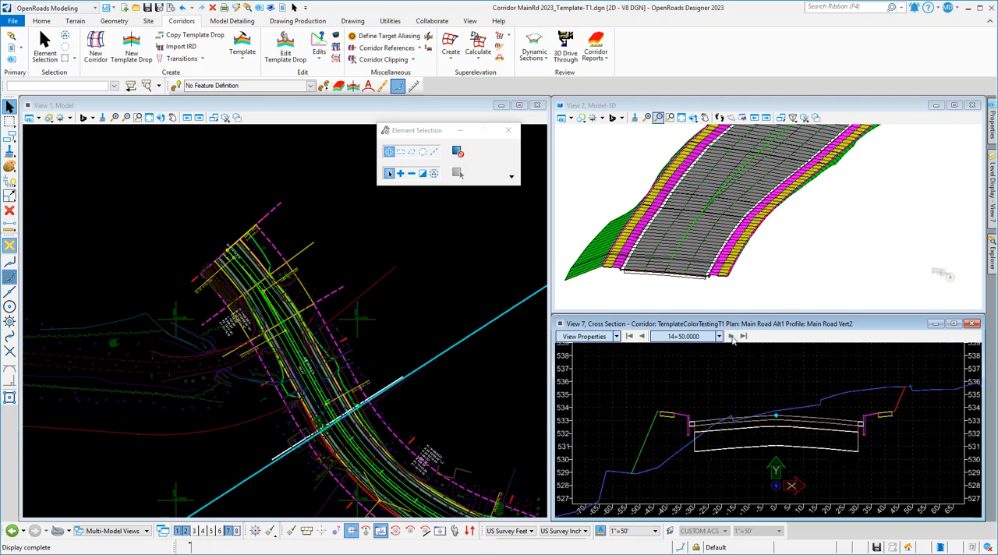
click(731, 337)
click(731, 337)
click(731, 337)
click(731, 336)
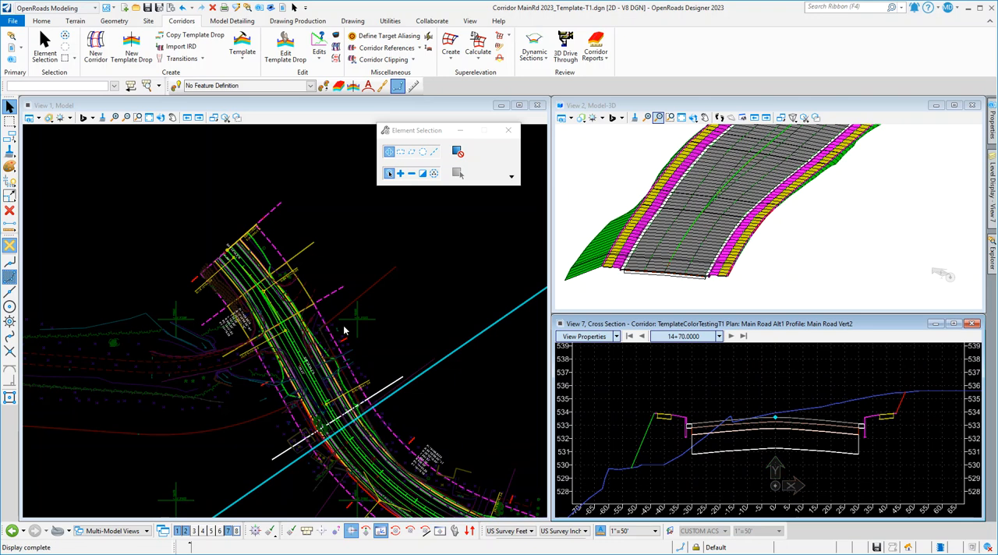
Select the TemplateColorTestingT1 corridor in the plan view and open its Corridor Objects.
scroll(280, 265, down, 1)
scroll(341, 394, up, 1)
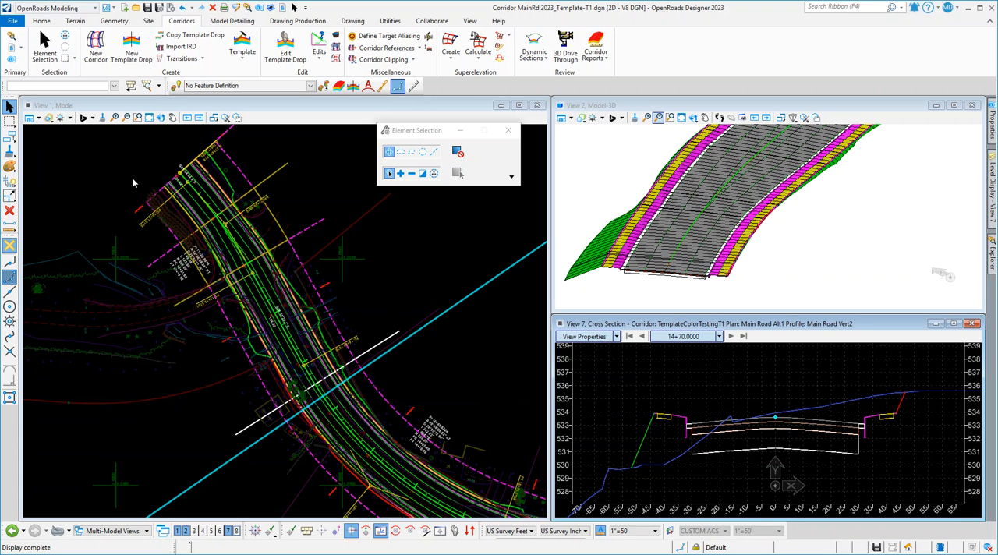
click(123, 204)
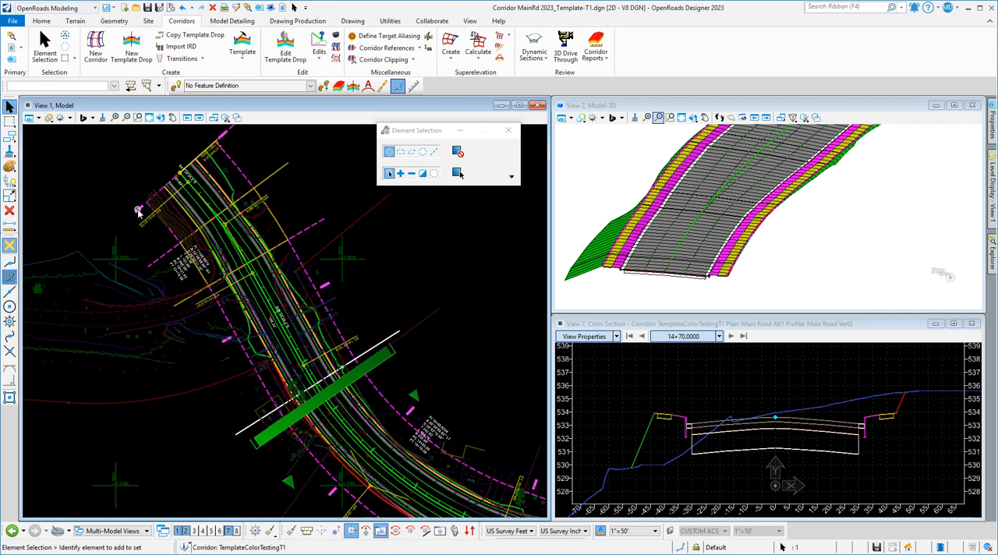
click(140, 214)
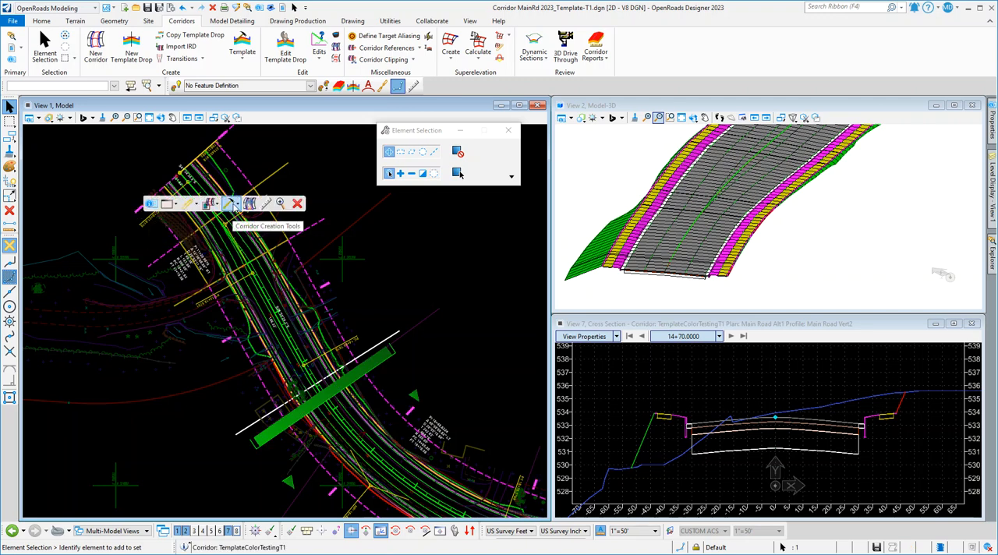
click(230, 207)
click(247, 221)
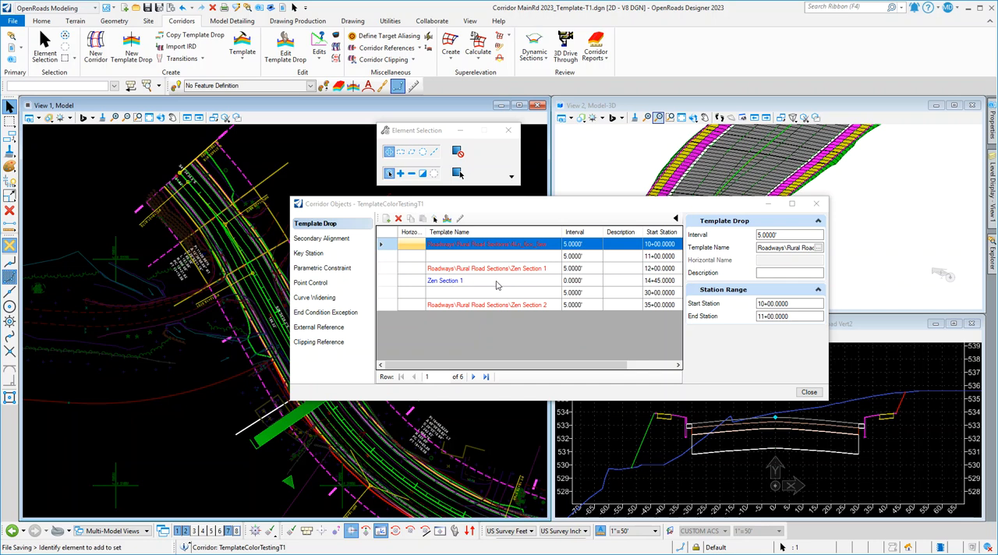
click(479, 284)
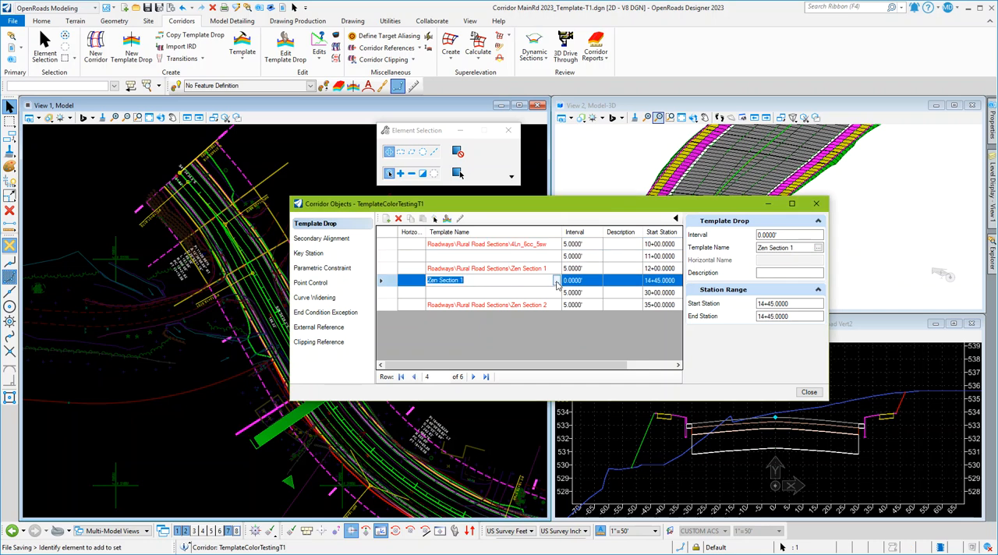
click(556, 282)
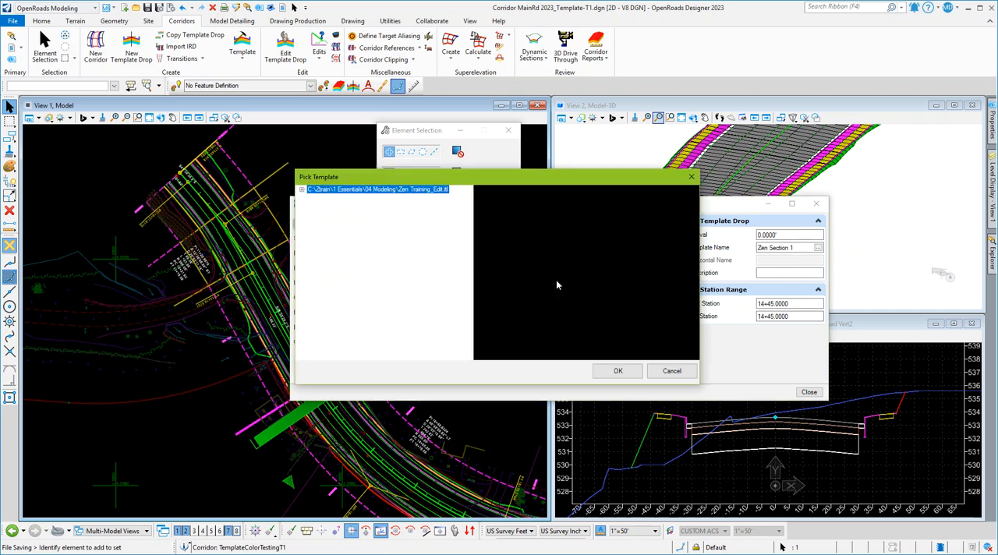
click(670, 371)
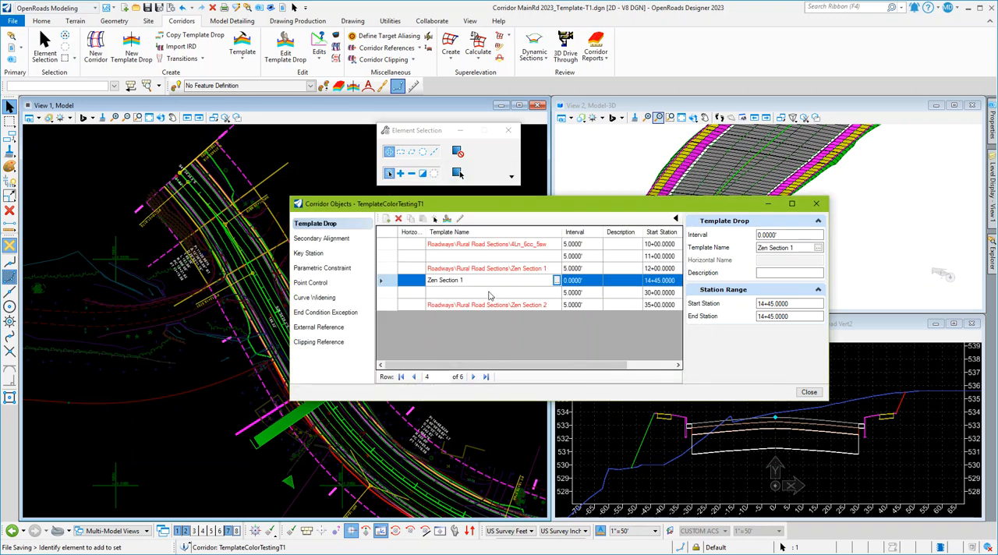
Give the Zen Section 1 template drop at station 14+45 the description "Fill Slope Edit" and close Corridor Objects.
click(612, 283)
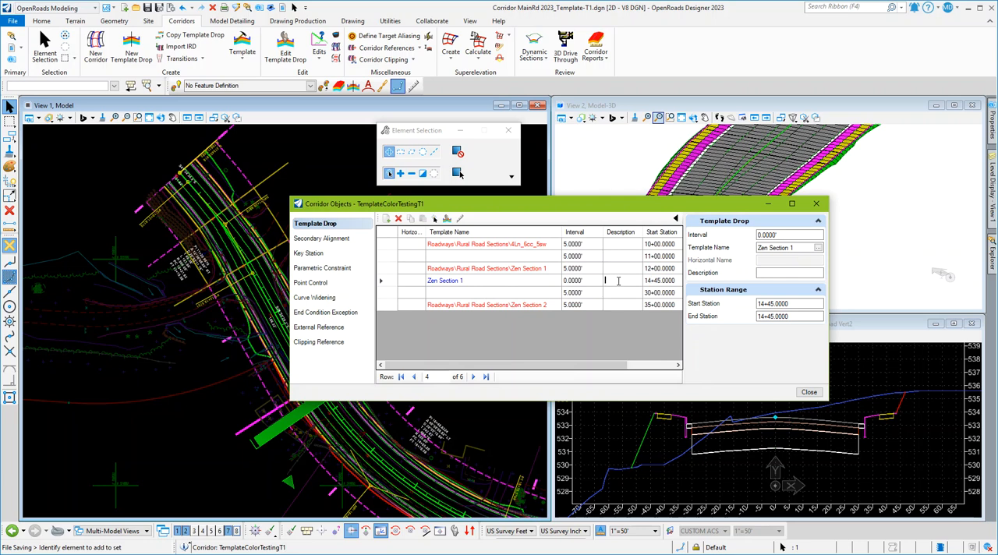
text(Fill Slope Edit)
click(648, 294)
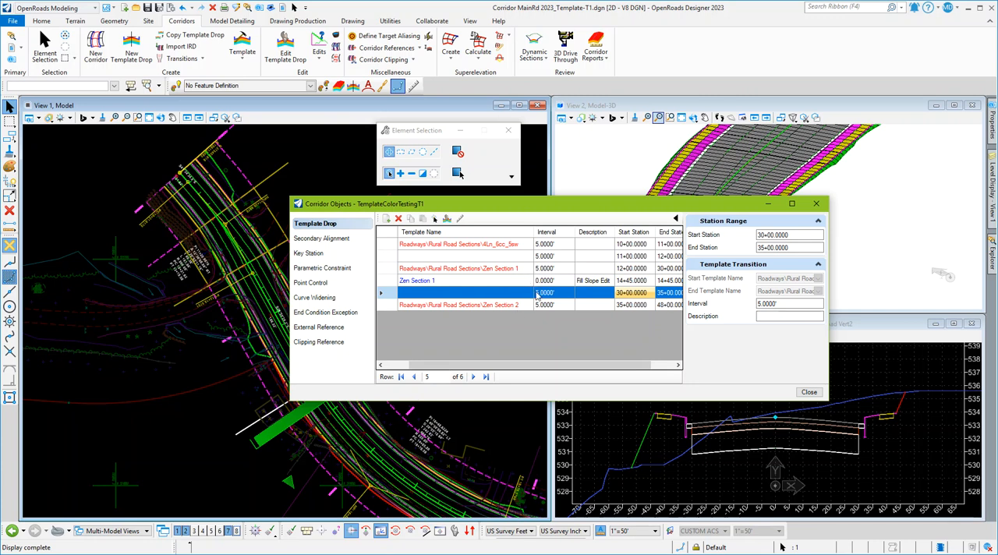
click(386, 281)
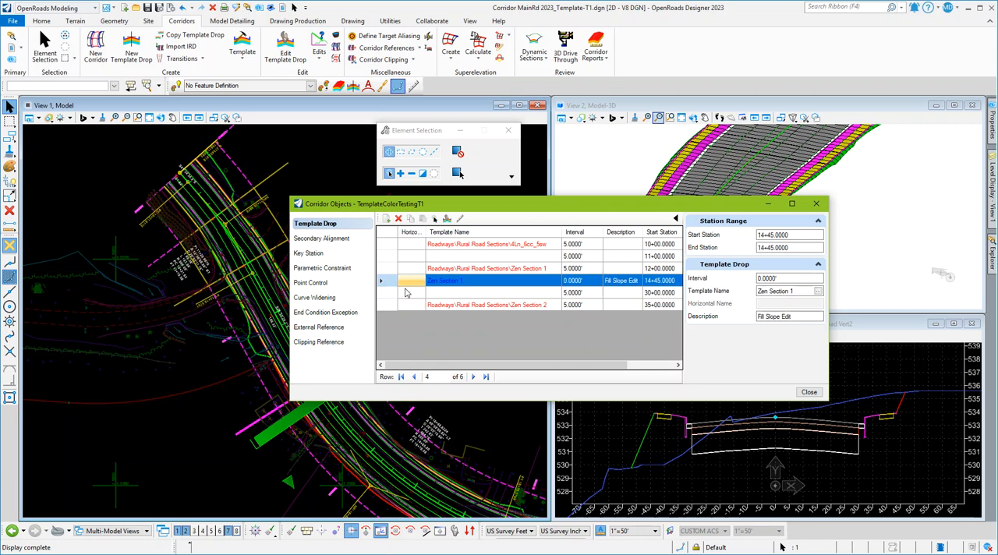
click(384, 294)
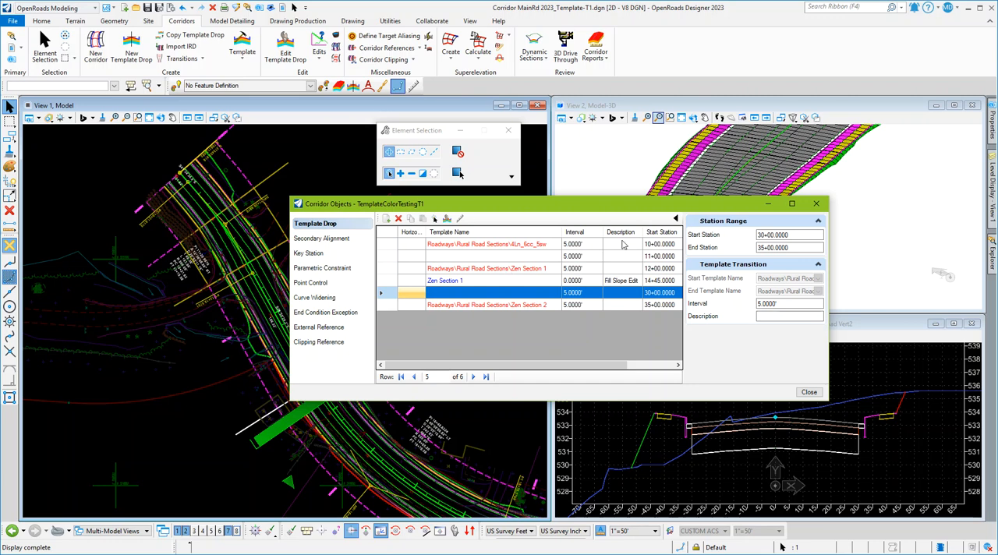
click(810, 392)
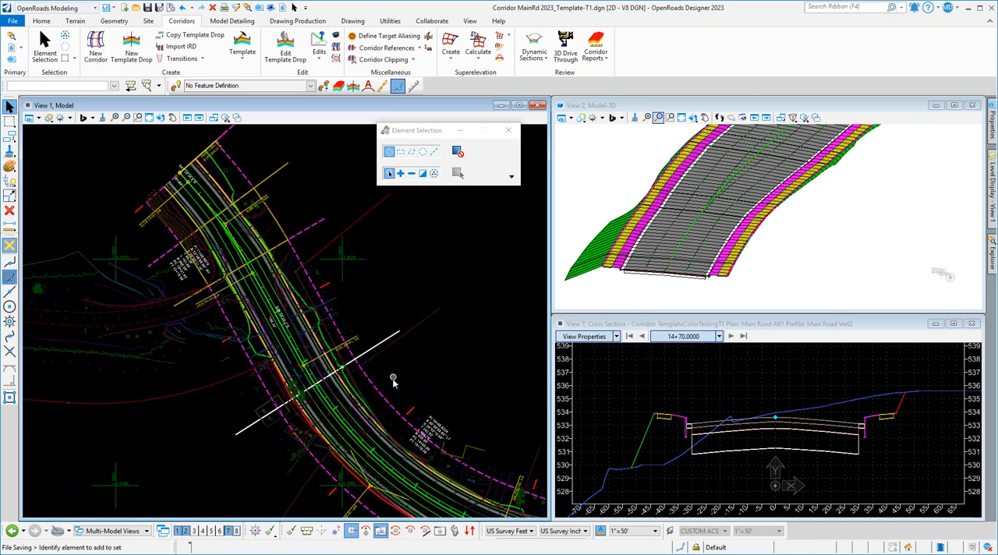
Delete the Zen Section 1 template drop at station 14+45 from the plan view.
scroll(371, 383, up, 2)
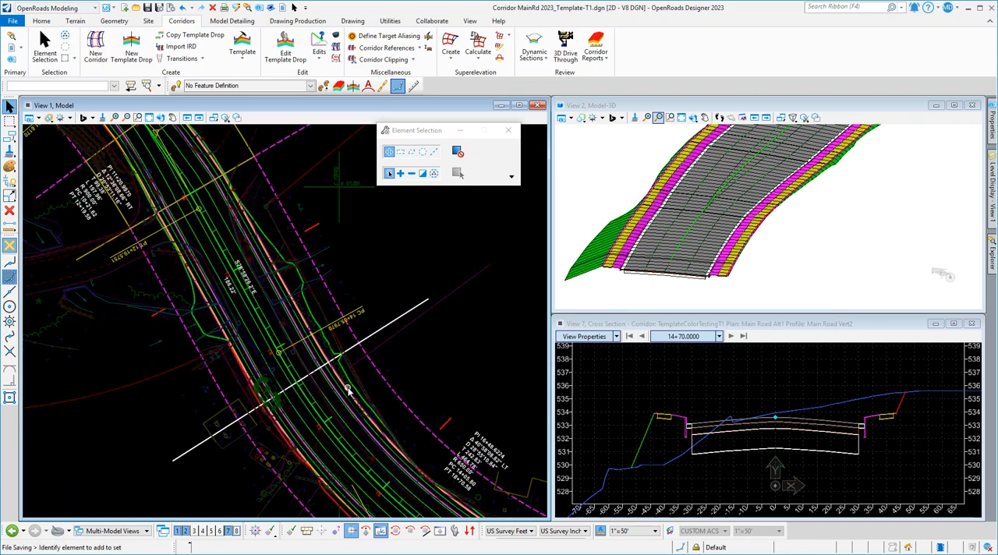
click(409, 311)
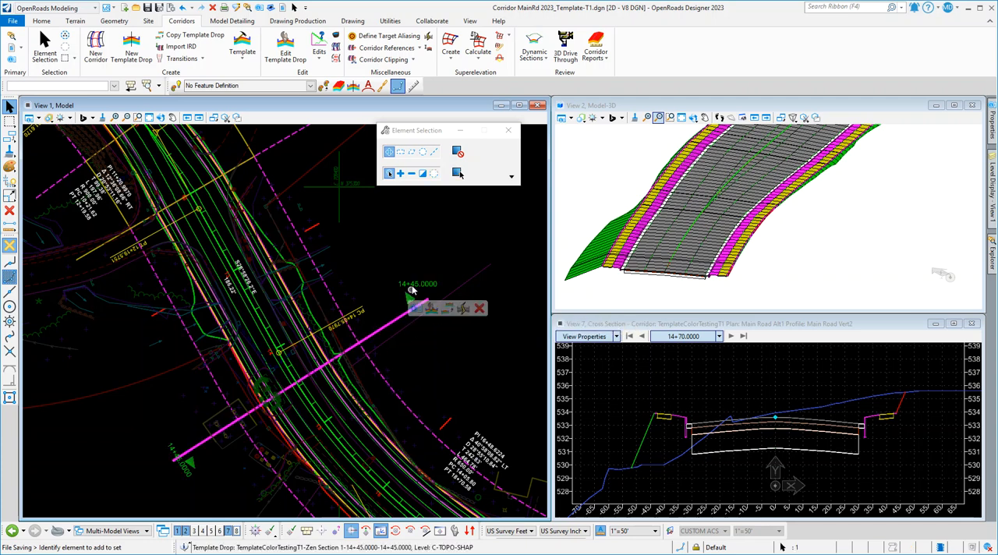
mouse_move(402, 314)
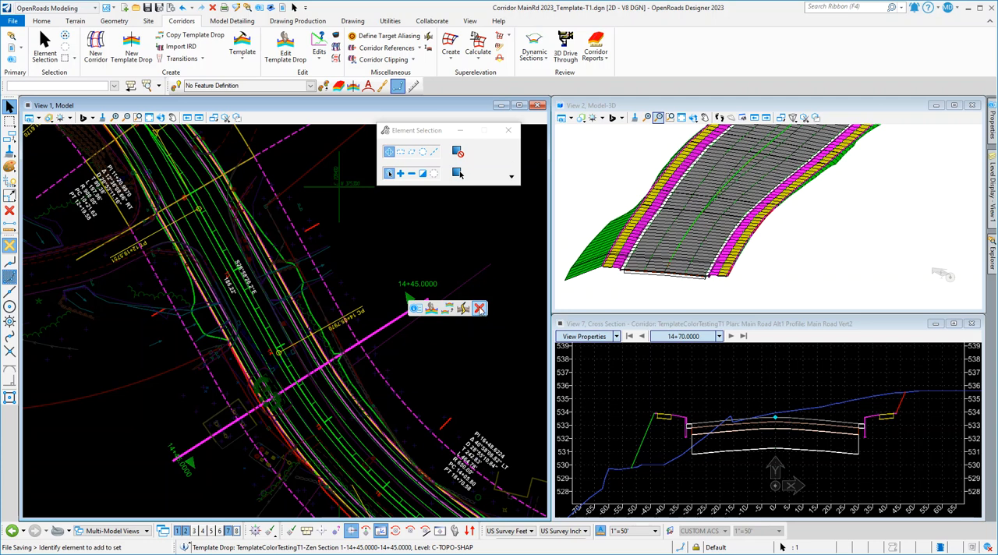
click(478, 309)
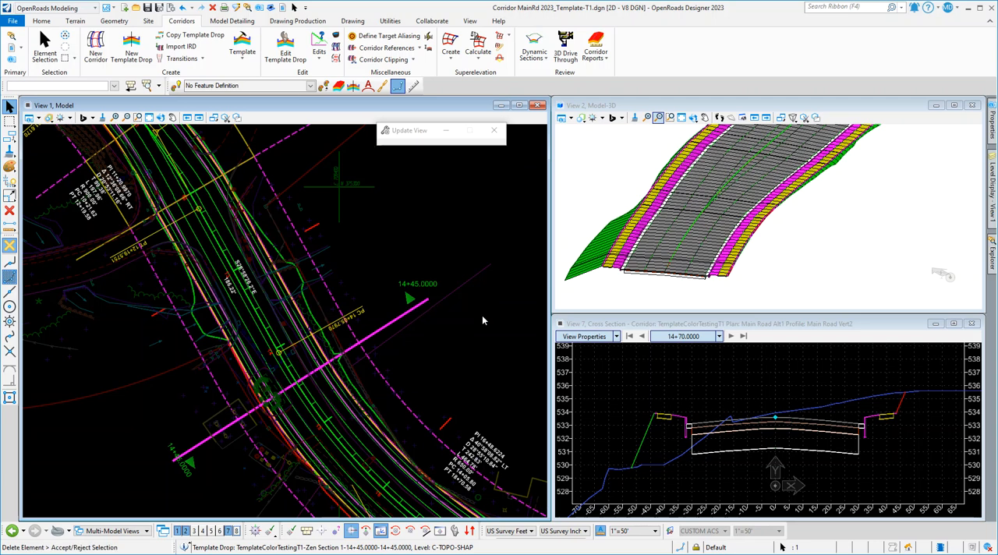
click(457, 362)
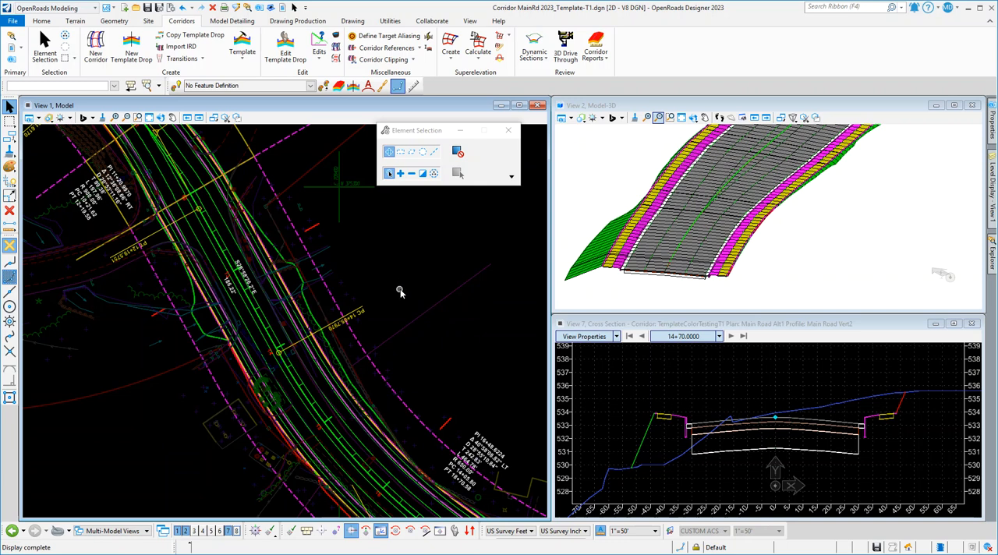
Reopen Corridor Objects for TemplateColorTestingT1 and examine the remaining template drops.
click(317, 230)
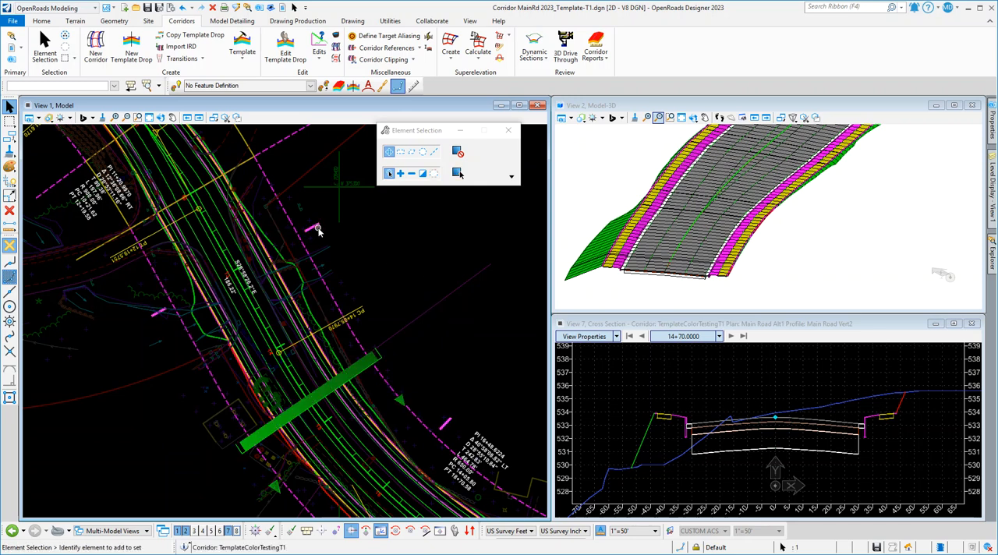
mouse_move(317, 230)
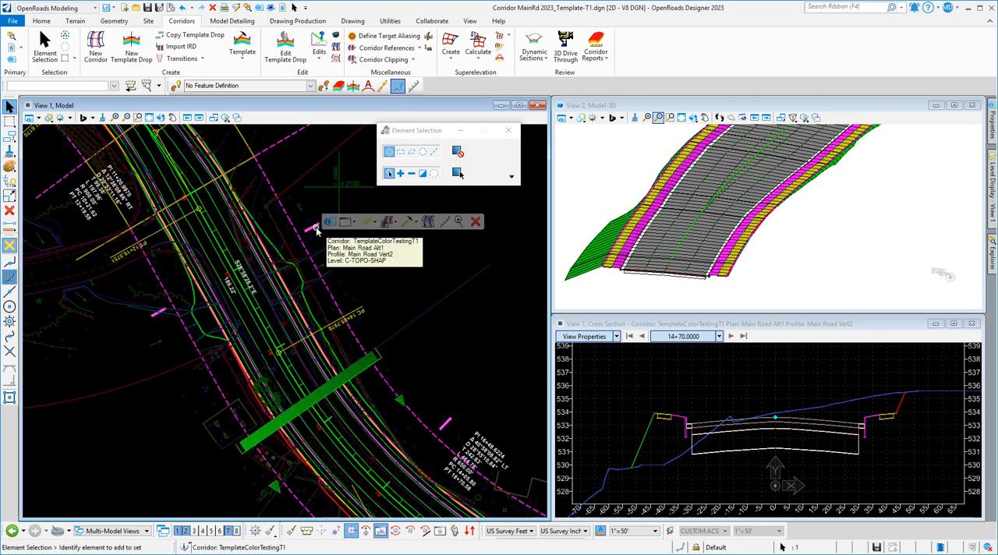
click(428, 223)
click(431, 353)
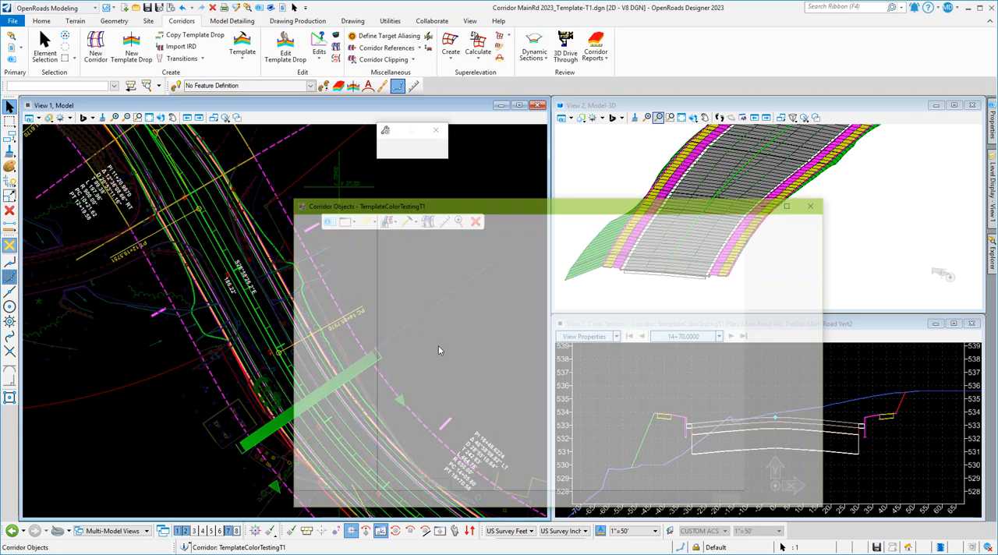
click(443, 245)
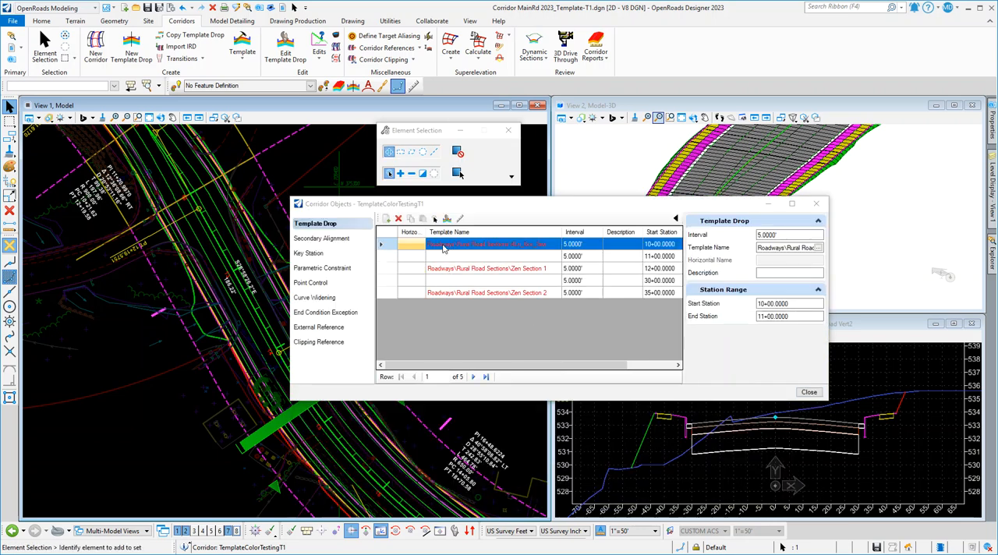